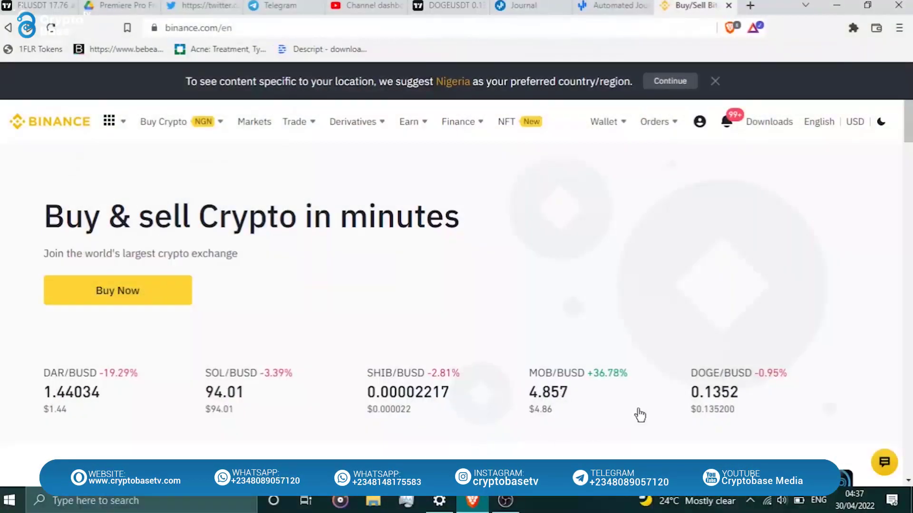
- Dismiss the country suggestion banner and open the Binance Futures overview page
{"action": "left_click", "coordinate": [715, 81]}
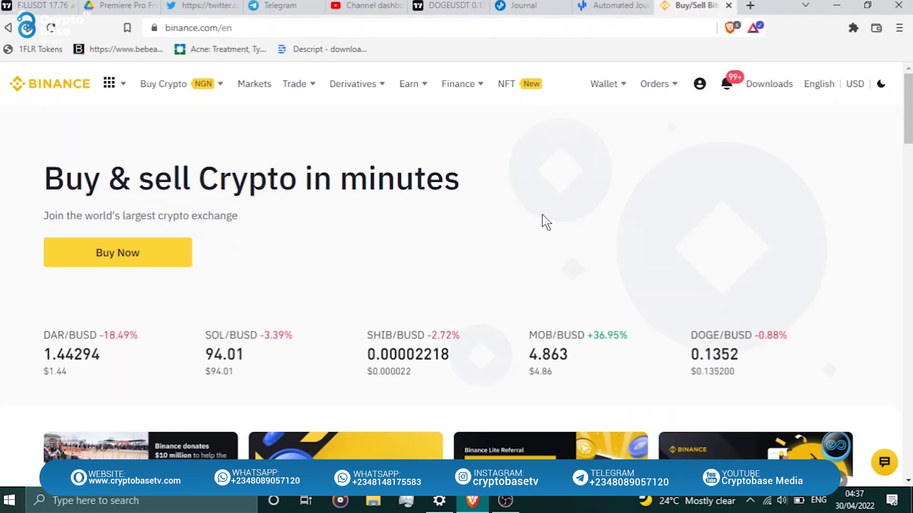
{"action": "scroll", "coordinate": [532, 233], "scroll_direction": "down", "scroll_amount": 2}
{"action": "scroll", "coordinate": [494, 245], "scroll_direction": "up", "scroll_amount": 2}
{"action": "mouse_move", "coordinate": [369, 98]}
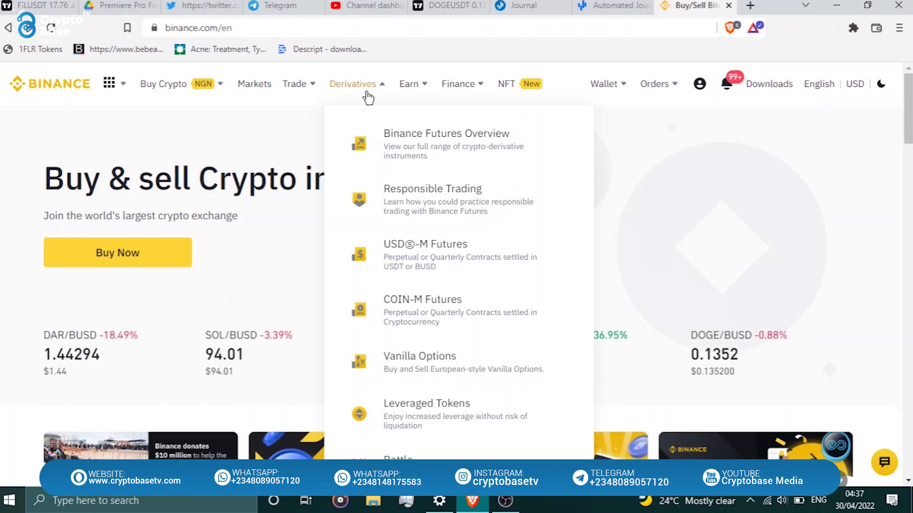
{"action": "left_click", "coordinate": [444, 160]}
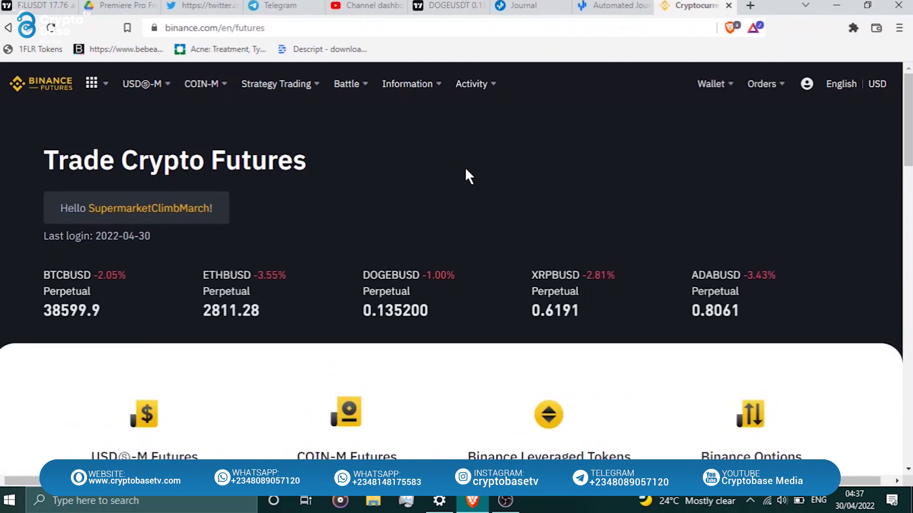
- Look over the futures product categories: USDⓈ-M Futures, COIN-M Futures, Binance Leveraged Tokens and Binance Options
{"action": "scroll", "coordinate": [461, 154], "scroll_direction": "down", "scroll_amount": 3}
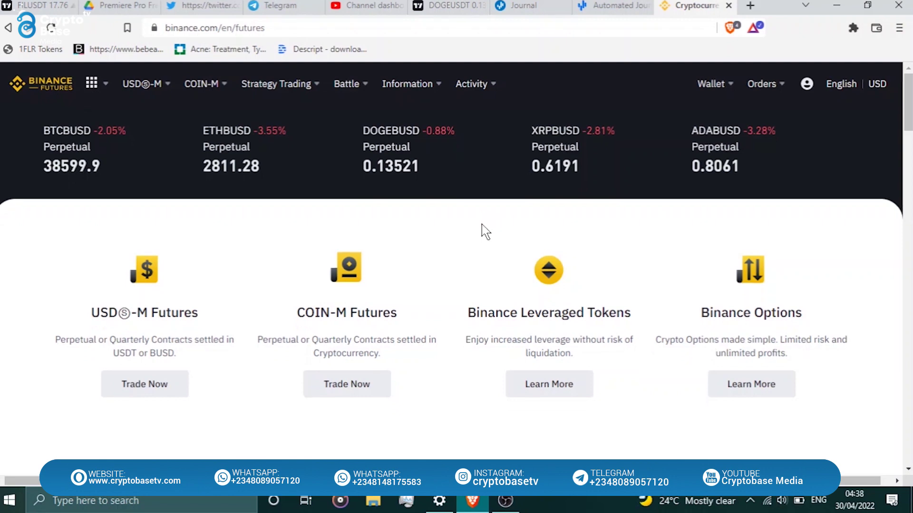
{"action": "scroll", "coordinate": [452, 228], "scroll_direction": "down", "scroll_amount": 3}
{"action": "scroll", "coordinate": [404, 229], "scroll_direction": "up", "scroll_amount": 2}
{"action": "scroll", "coordinate": [400, 228], "scroll_direction": "up", "scroll_amount": 1}
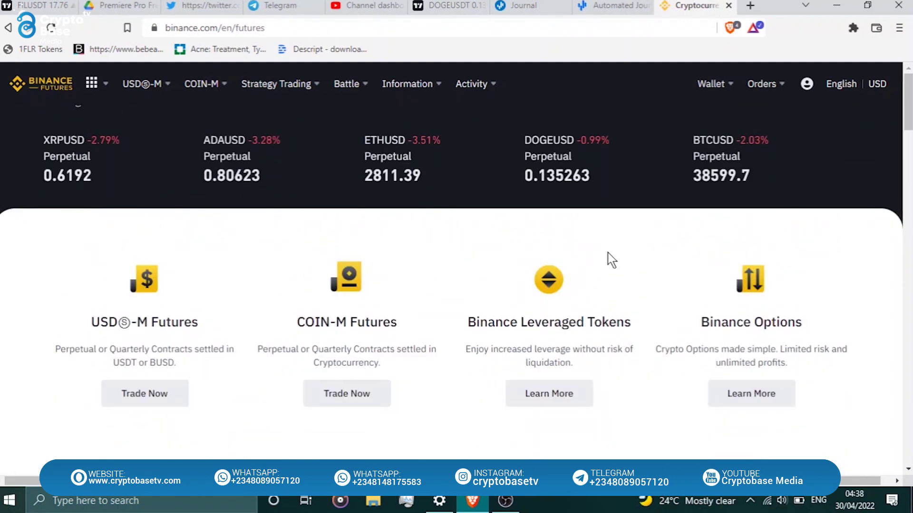
{"action": "scroll", "coordinate": [468, 281], "scroll_direction": "down", "scroll_amount": 1}
{"action": "scroll", "coordinate": [467, 281], "scroll_direction": "down", "scroll_amount": 1}
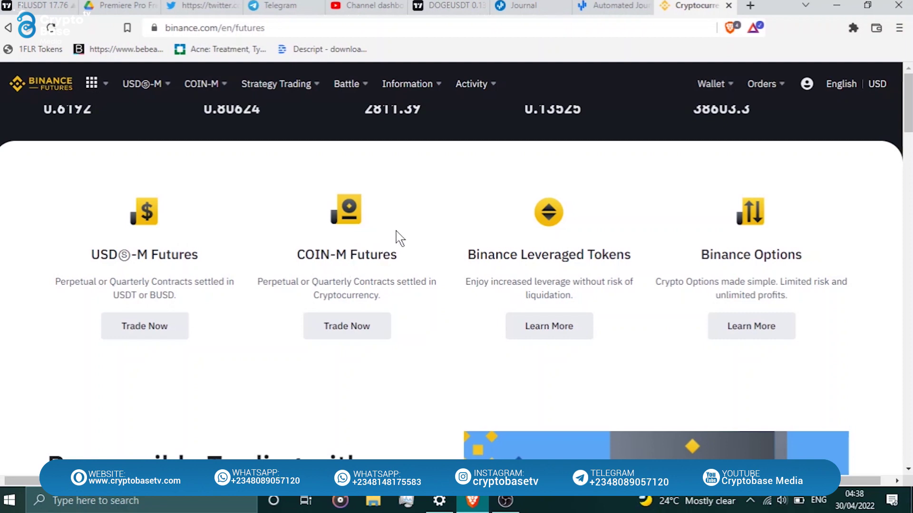
{"action": "scroll", "coordinate": [402, 236], "scroll_direction": "up", "scroll_amount": 2}
{"action": "scroll", "coordinate": [408, 243], "scroll_direction": "down", "scroll_amount": 2}
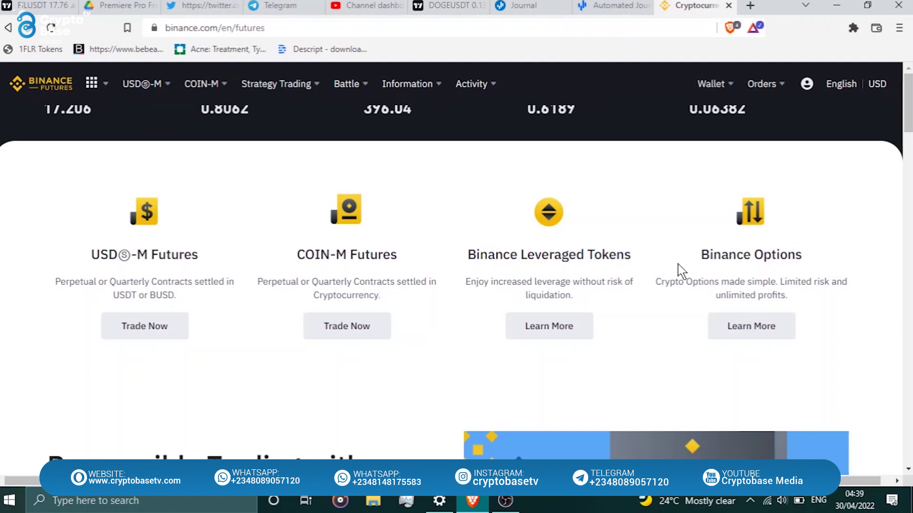
- Open the USDⓈ-M Futures trading page and dismiss the Hot Features introduction
{"action": "left_click", "coordinate": [152, 331]}
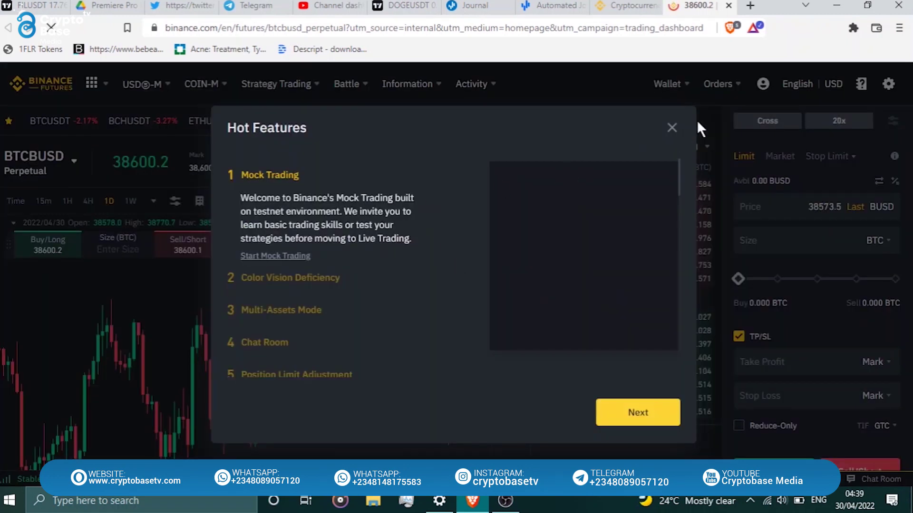
{"action": "left_click", "coordinate": [672, 128]}
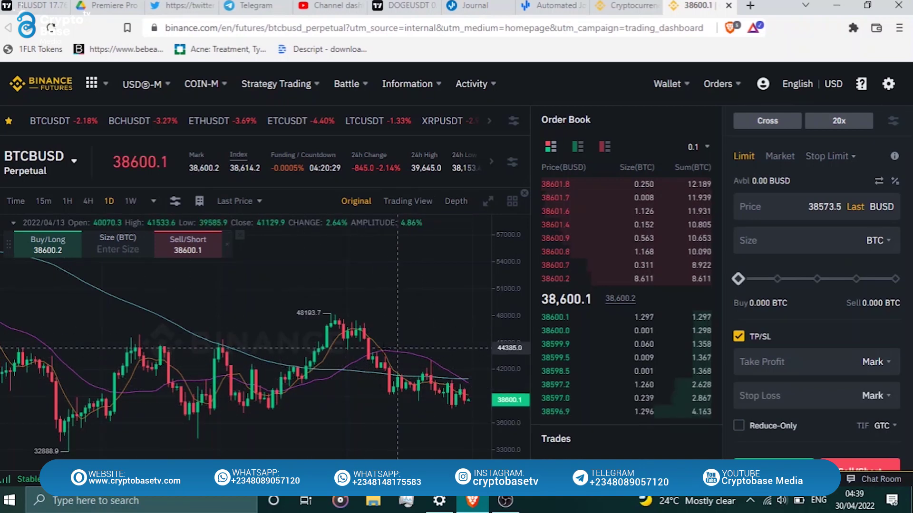
- Compare the Perpetual and Delivery contract lists under USDⓈ-M in the trading pair selector
{"action": "mouse_move", "coordinate": [47, 171]}
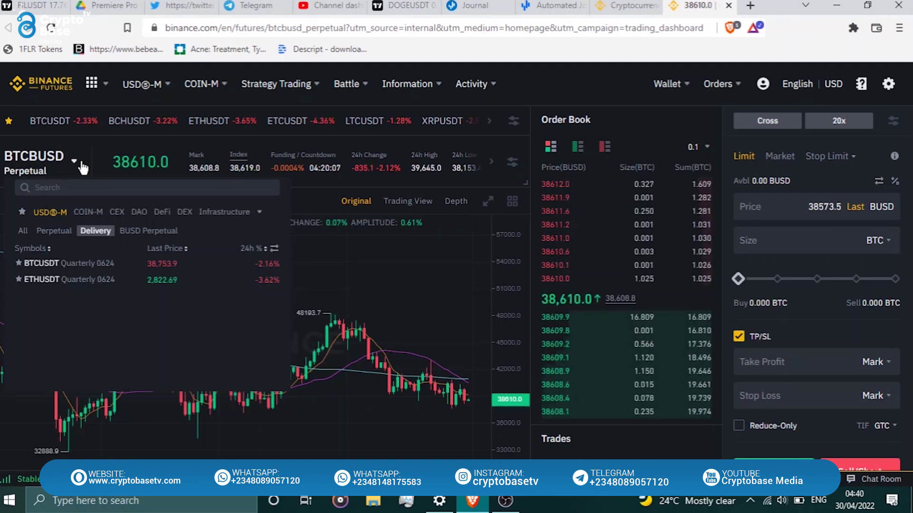
{"action": "left_click", "coordinate": [53, 232]}
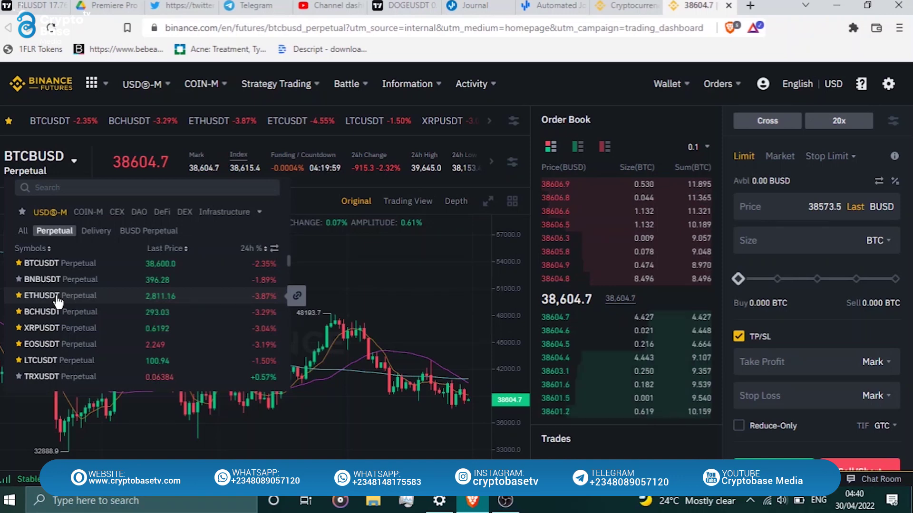
{"action": "left_click", "coordinate": [95, 231]}
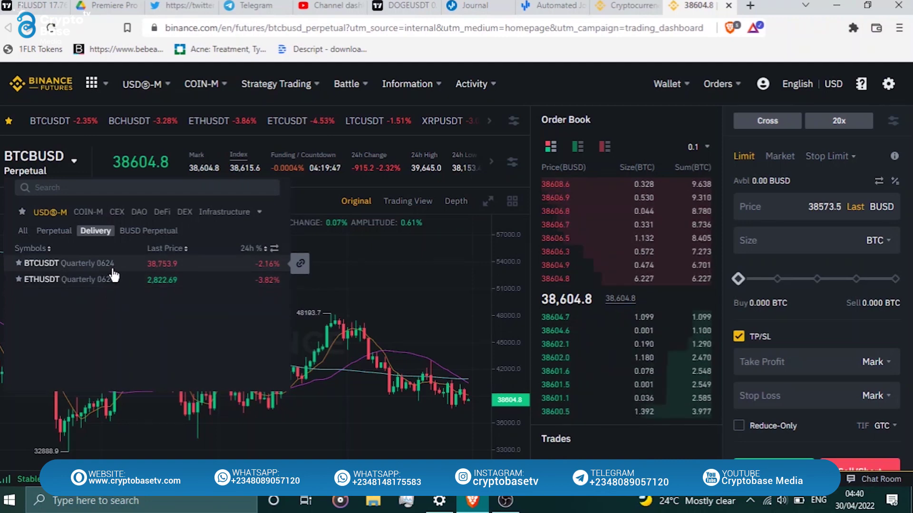
{"action": "left_click", "coordinate": [75, 163]}
{"action": "left_click", "coordinate": [74, 163]}
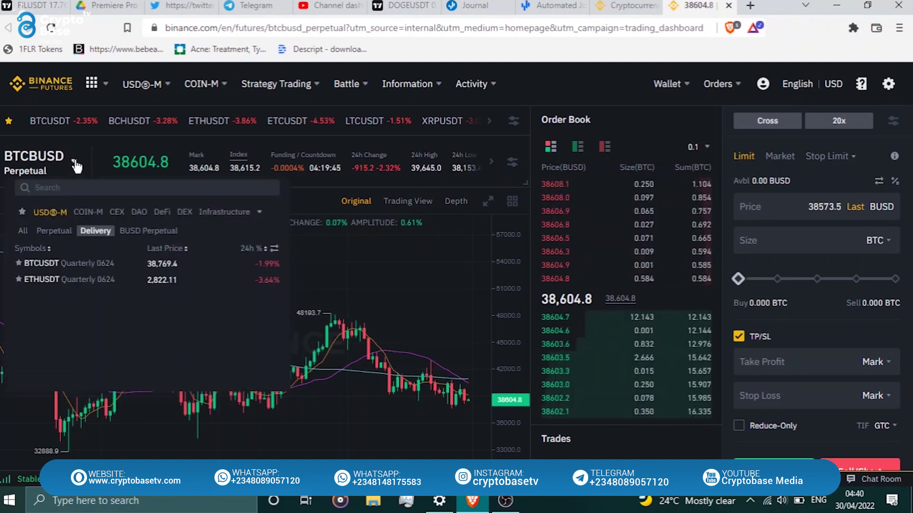
- Switch the trading page to the BTCUSDT Perpetual contract
{"action": "left_click", "coordinate": [46, 231]}
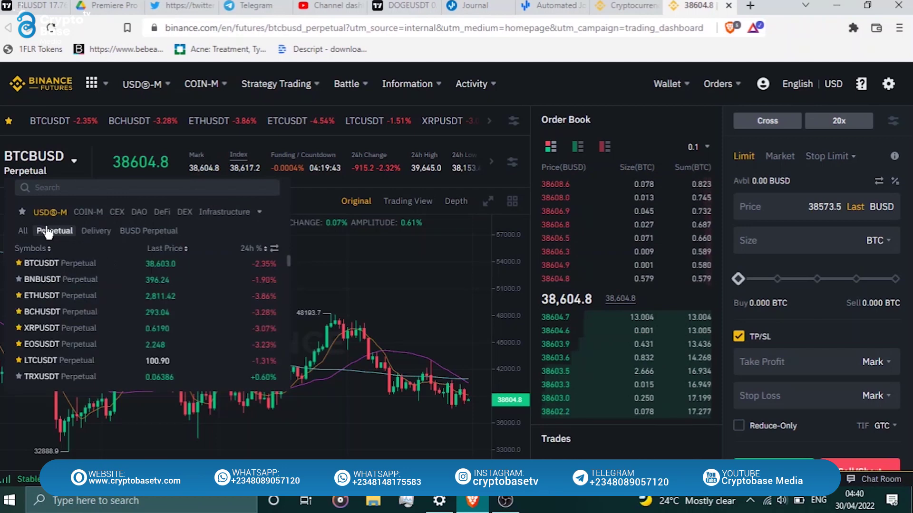
{"action": "left_click", "coordinate": [75, 268]}
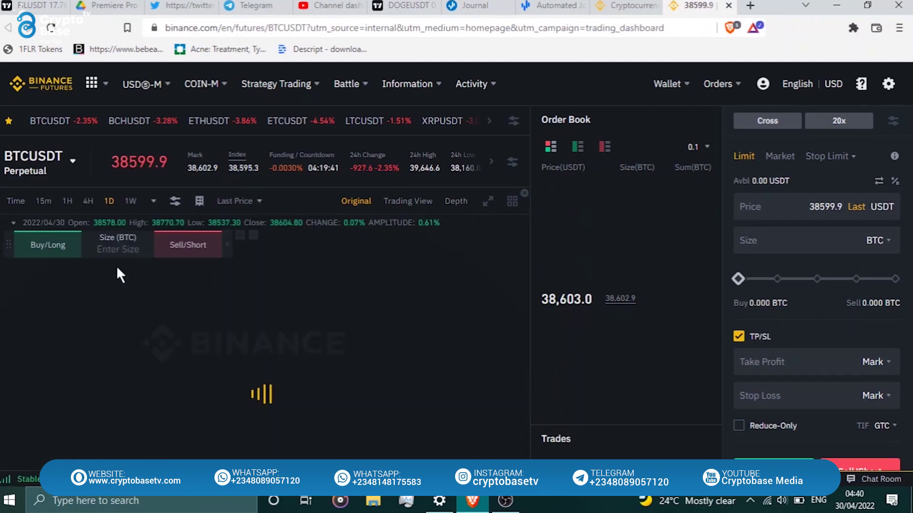
{"action": "scroll", "coordinate": [435, 332], "scroll_direction": "down", "scroll_amount": 2}
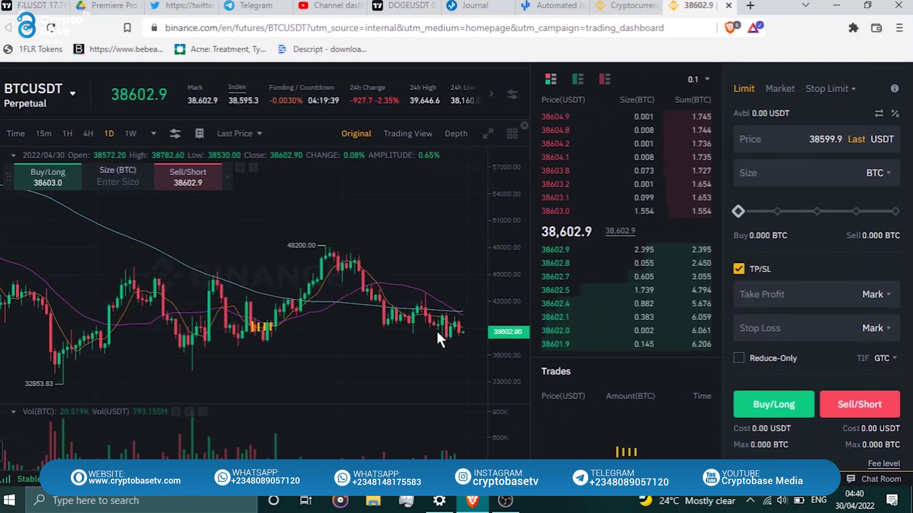
{"action": "scroll", "coordinate": [436, 331], "scroll_direction": "up", "scroll_amount": 2}
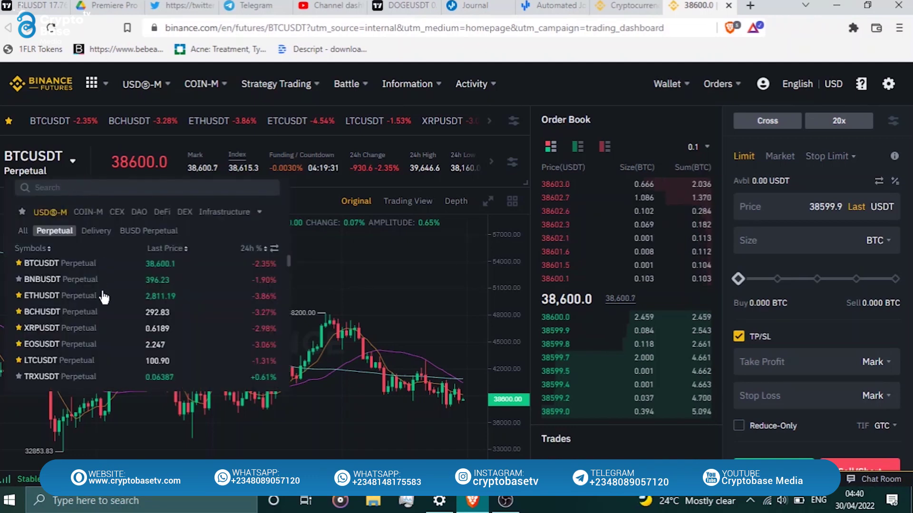
- Look through the perpetual pairs, then examine the BTCUSDT price chart, the recent trades and the positions area
{"action": "scroll", "coordinate": [79, 340], "scroll_direction": "down", "scroll_amount": 1}
{"action": "scroll", "coordinate": [84, 330], "scroll_direction": "down", "scroll_amount": 3}
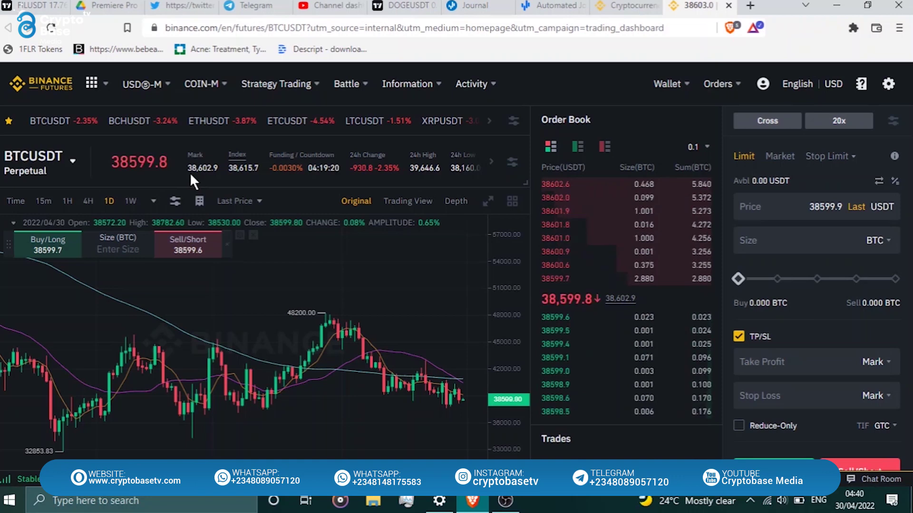
{"action": "scroll", "coordinate": [671, 369], "scroll_direction": "down", "scroll_amount": 3}
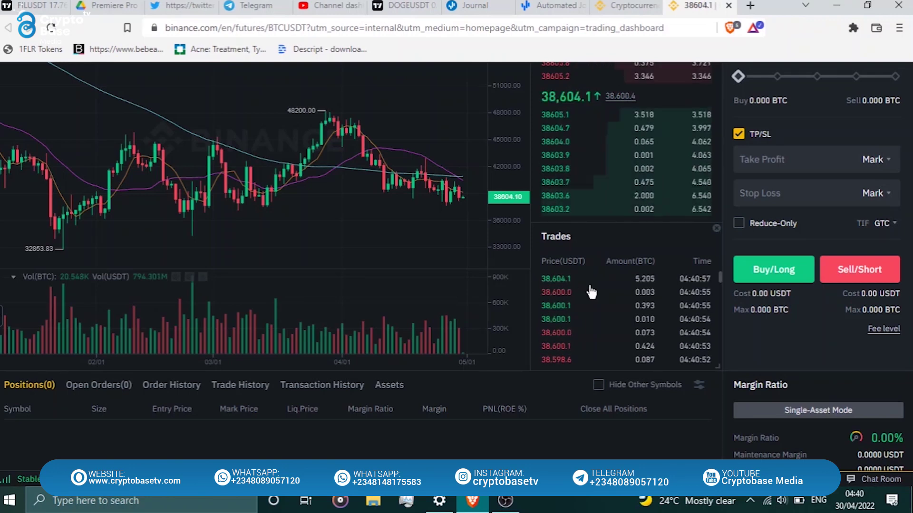
{"action": "scroll", "coordinate": [561, 299], "scroll_direction": "up", "scroll_amount": 2}
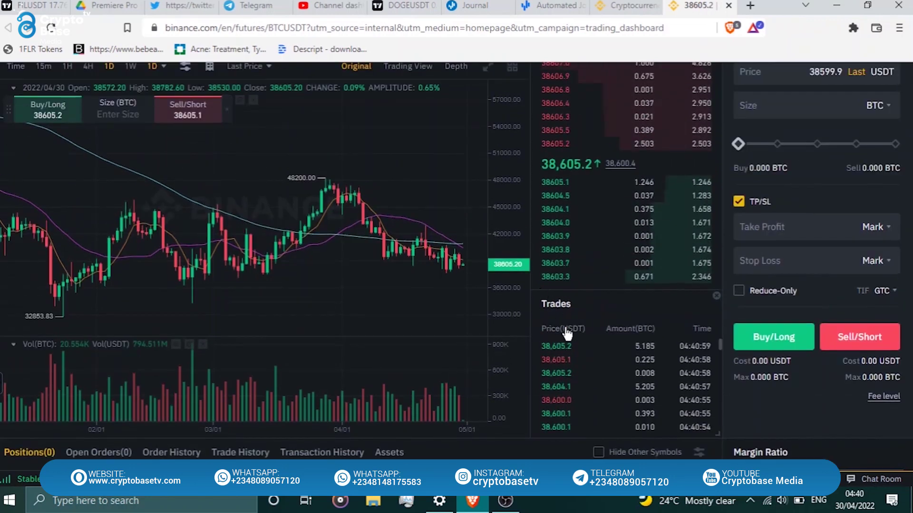
{"action": "scroll", "coordinate": [240, 274], "scroll_direction": "down", "scroll_amount": 2}
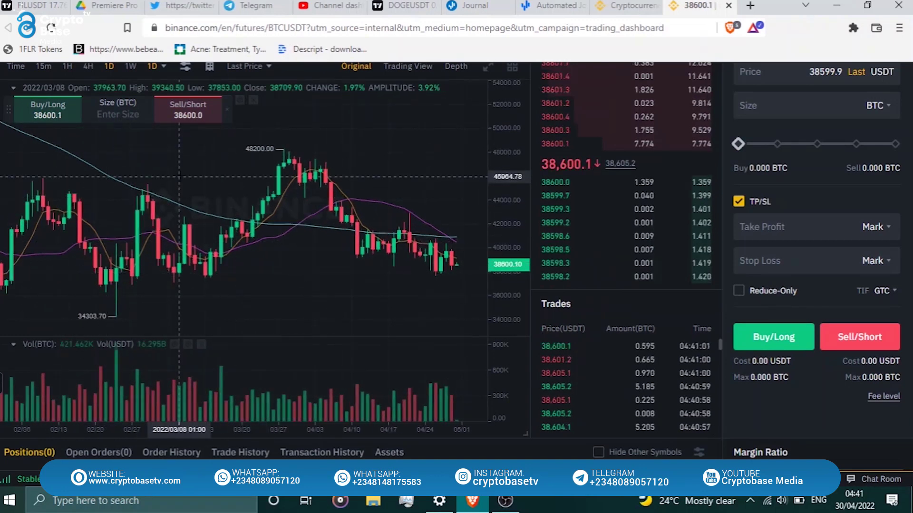
{"action": "scroll", "coordinate": [332, 126], "scroll_direction": "down", "scroll_amount": 2}
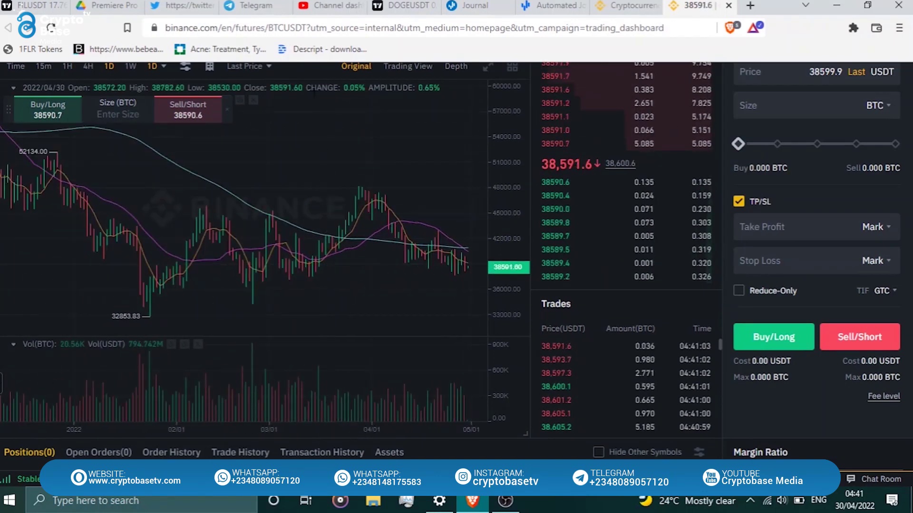
{"action": "scroll", "coordinate": [306, 103], "scroll_direction": "down", "scroll_amount": 2}
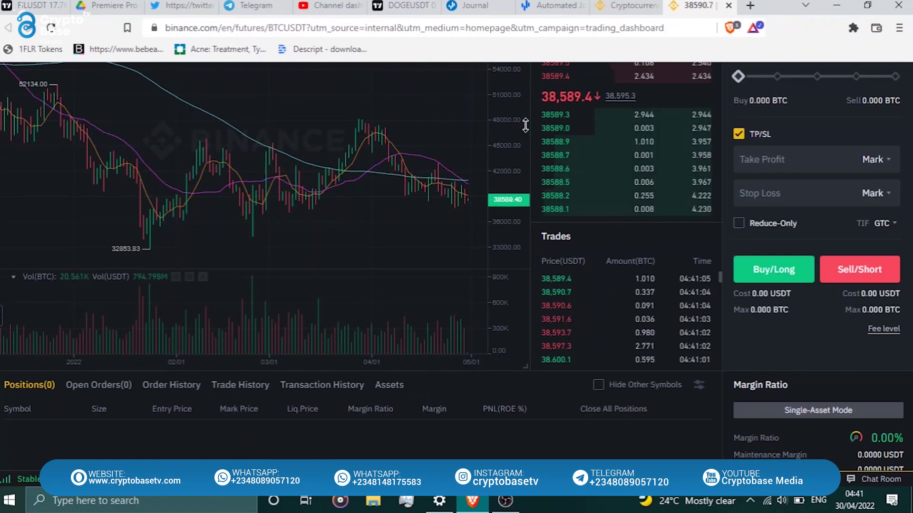
- Examine the BTCUSDT order book's price, size and sum columns together with the recent trades list
{"action": "scroll", "coordinate": [536, 119], "scroll_direction": "up", "scroll_amount": 6}
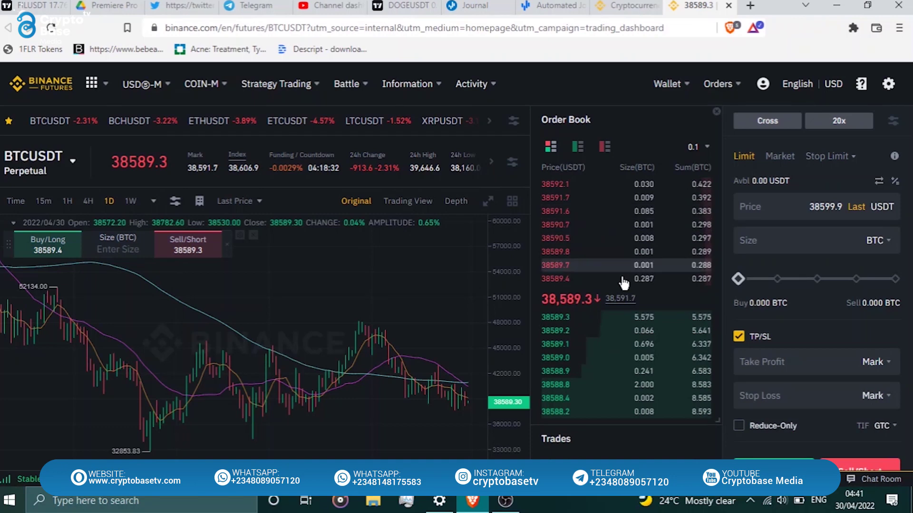
{"action": "scroll", "coordinate": [544, 228], "scroll_direction": "down", "scroll_amount": 1}
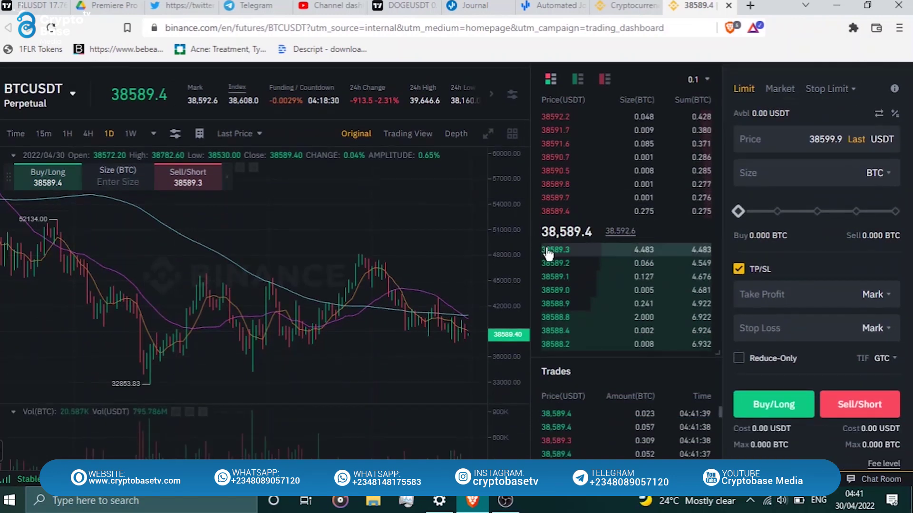
{"action": "scroll", "coordinate": [595, 180], "scroll_direction": "up", "scroll_amount": 1}
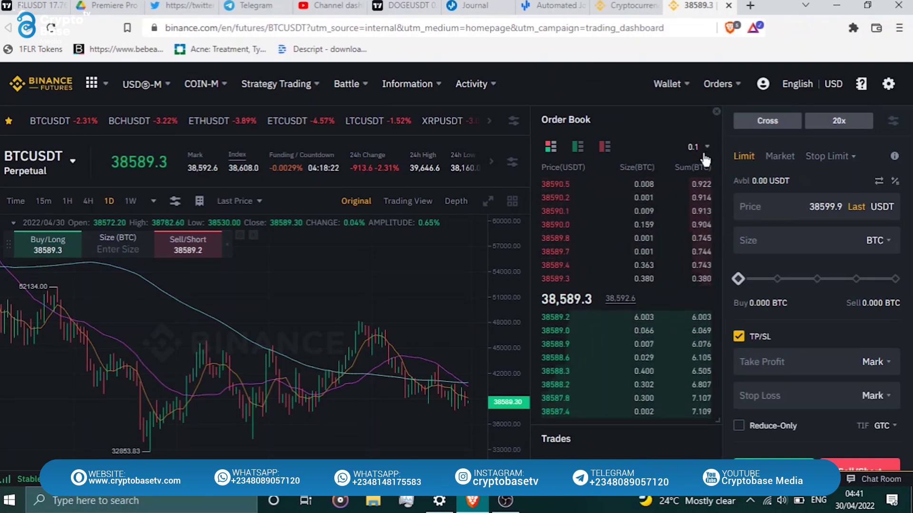
{"action": "scroll", "coordinate": [708, 219], "scroll_direction": "down", "scroll_amount": 2}
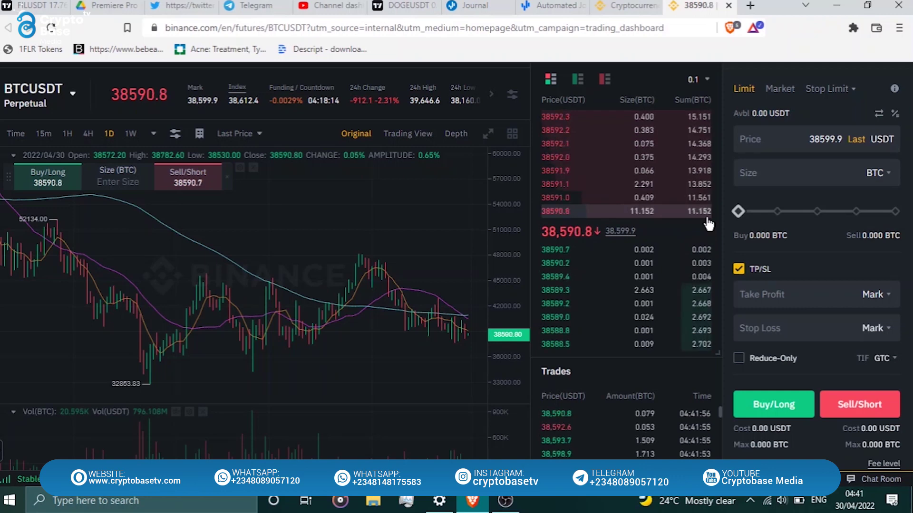
{"action": "scroll", "coordinate": [704, 240], "scroll_direction": "down", "scroll_amount": 2}
{"action": "scroll", "coordinate": [703, 245], "scroll_direction": "down", "scroll_amount": 2}
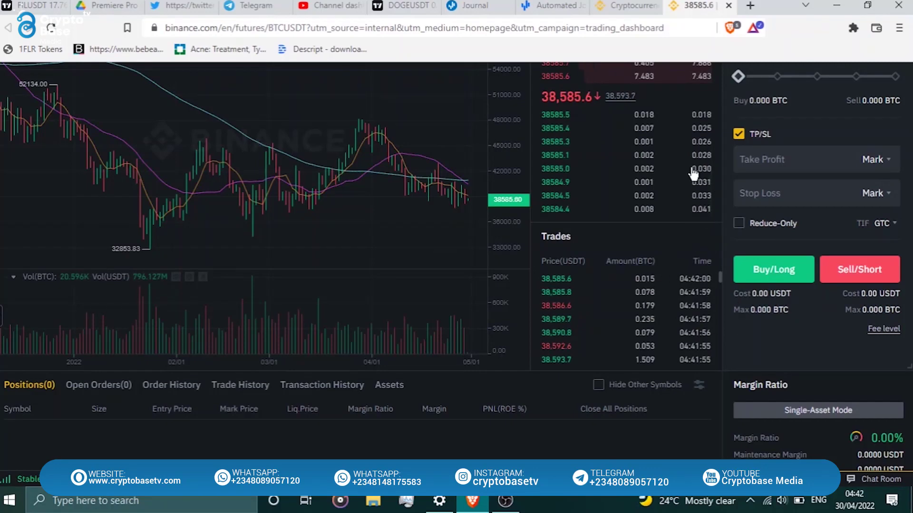
{"action": "scroll", "coordinate": [713, 143], "scroll_direction": "up", "scroll_amount": 6}
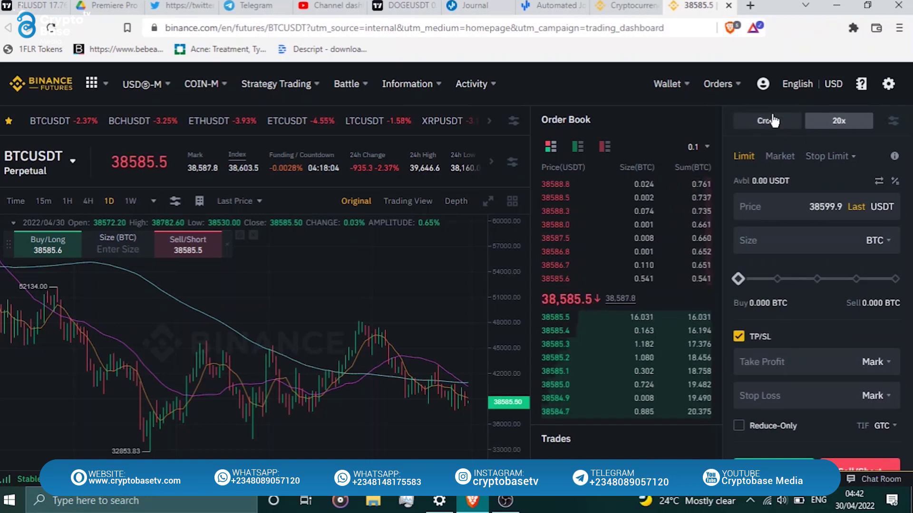
- Read the Cross and Isolated margin mode descriptions for the BTCUSDT Perpetual contract and close the dialog
{"action": "left_click", "coordinate": [771, 124]}
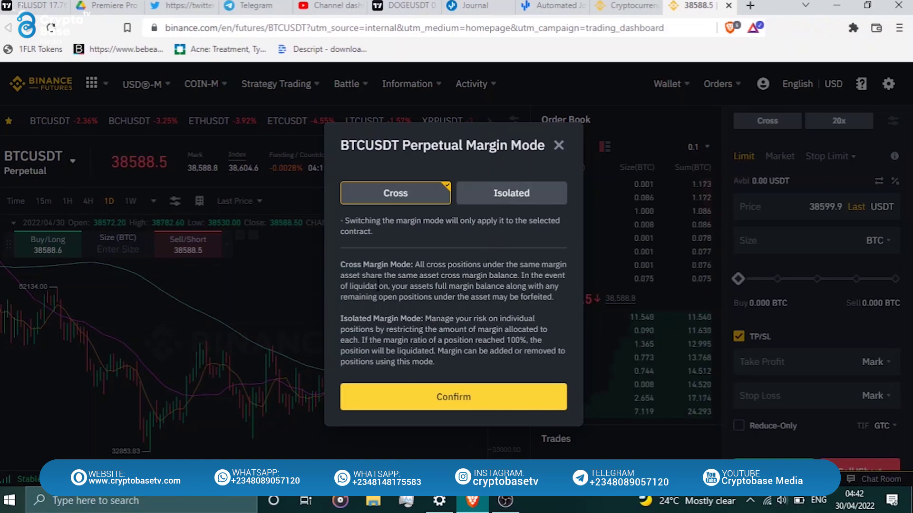
{"action": "left_click_drag", "start_coordinate": [418, 269], "coordinate": [462, 276]}
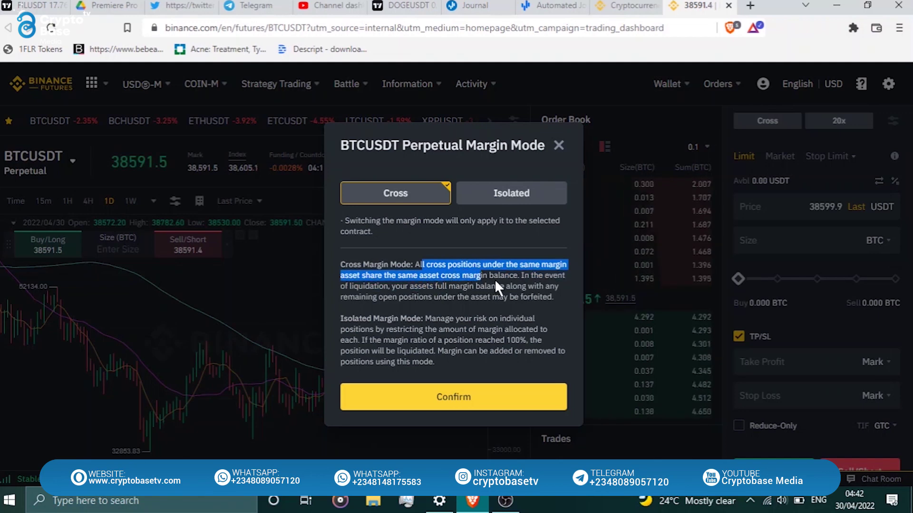
{"action": "left_click", "coordinate": [494, 278]}
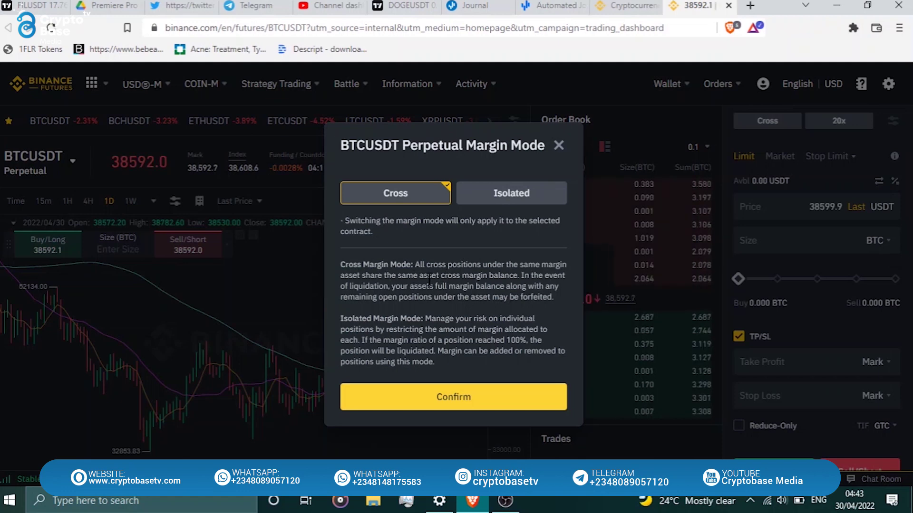
{"action": "left_click_drag", "start_coordinate": [440, 275], "coordinate": [470, 275]}
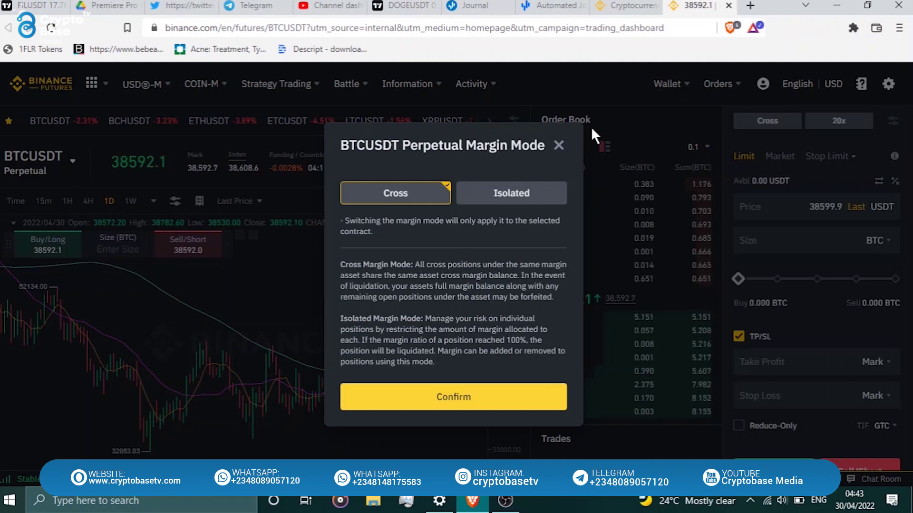
{"action": "left_click", "coordinate": [558, 145]}
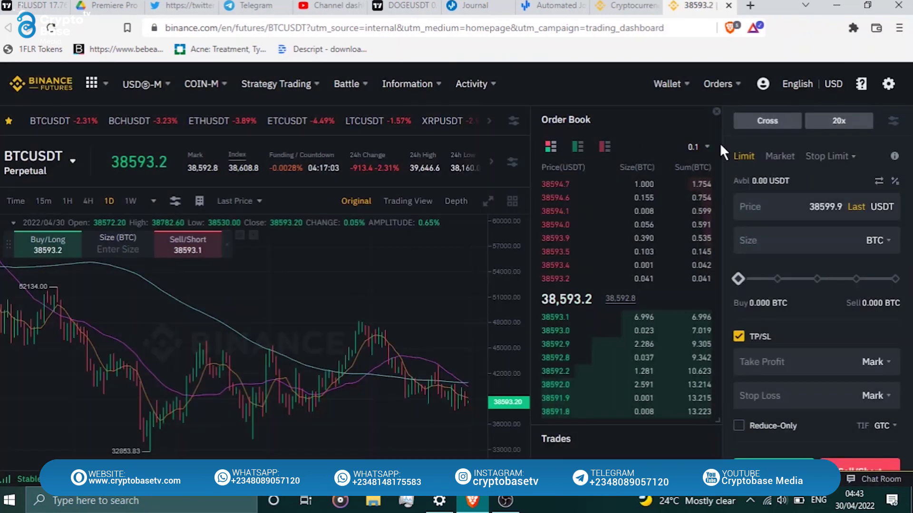
{"action": "left_click", "coordinate": [894, 88]}
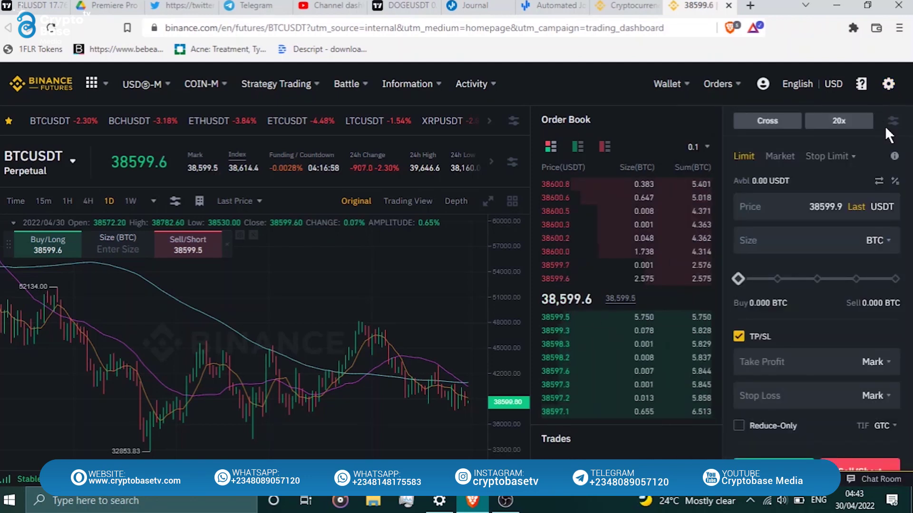
- In the trading preferences, switch the position mode to Hedge Mode, return it to One-way Mode and close the preferences
{"action": "left_click", "coordinate": [887, 125]}
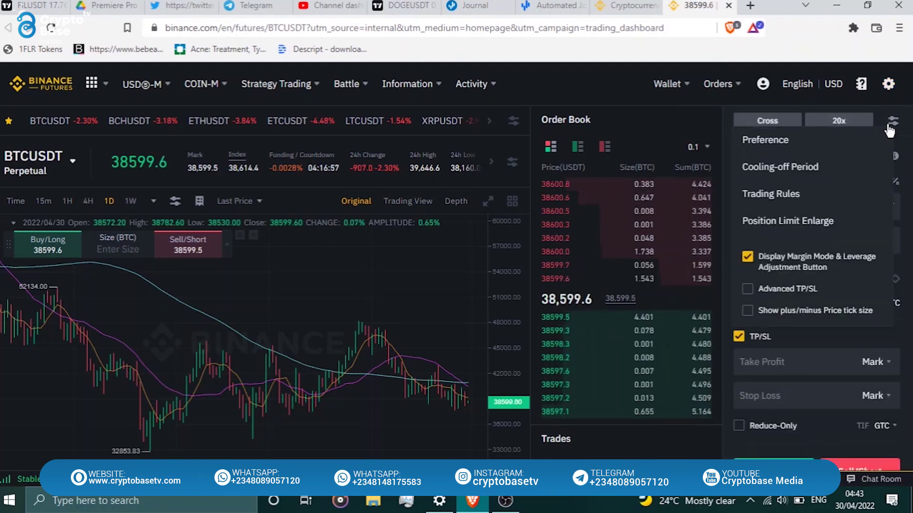
{"action": "left_click", "coordinate": [837, 141]}
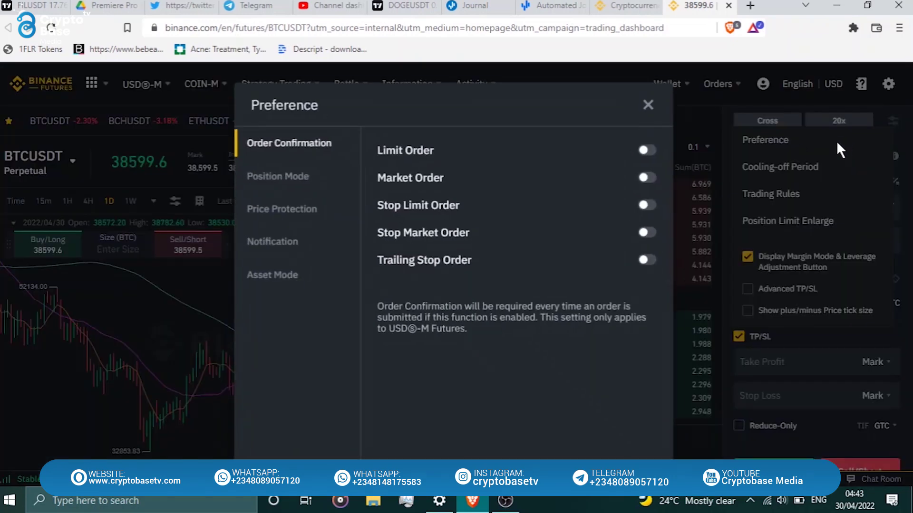
{"action": "left_click", "coordinate": [308, 180]}
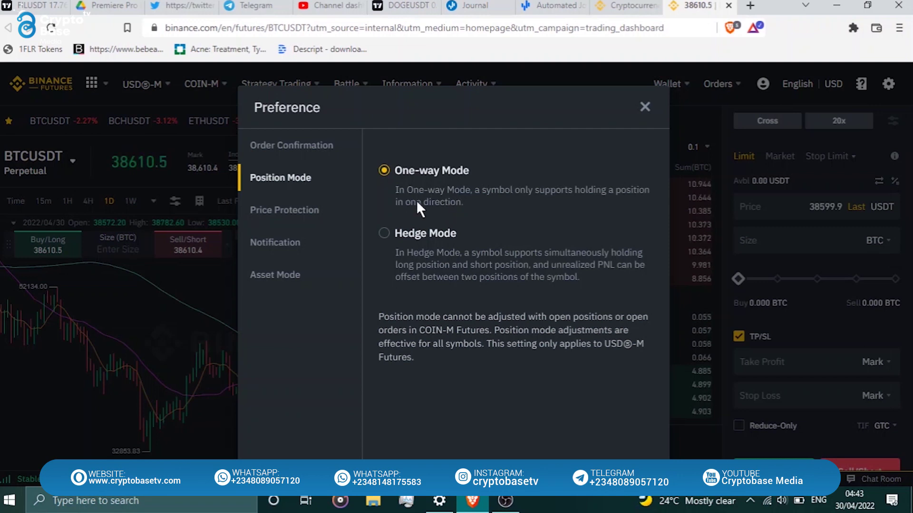
{"action": "left_click", "coordinate": [383, 234]}
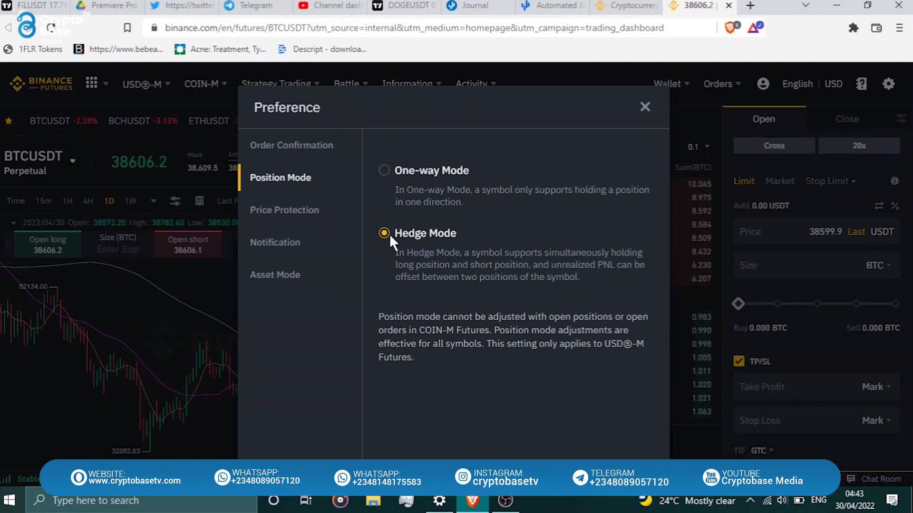
{"action": "left_click", "coordinate": [383, 170]}
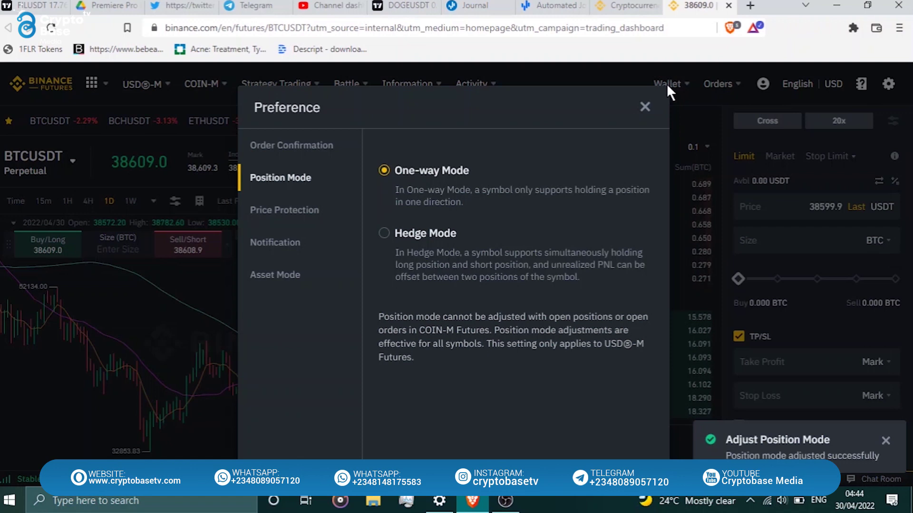
{"action": "left_click", "coordinate": [643, 107]}
- Set the BTCUSDT Perpetual leverage to 5x and confirm the adjustment
{"action": "left_click", "coordinate": [852, 124]}
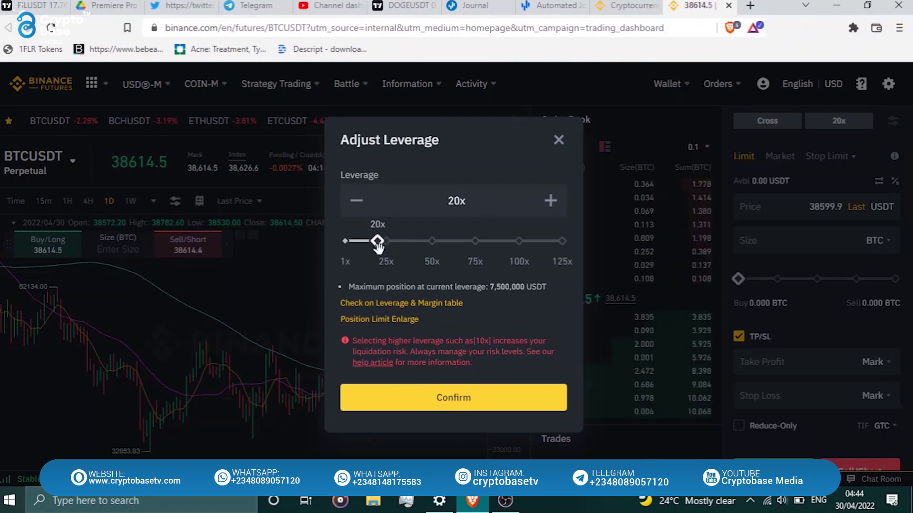
{"action": "left_click_drag", "start_coordinate": [555, 240], "coordinate": [431, 240]}
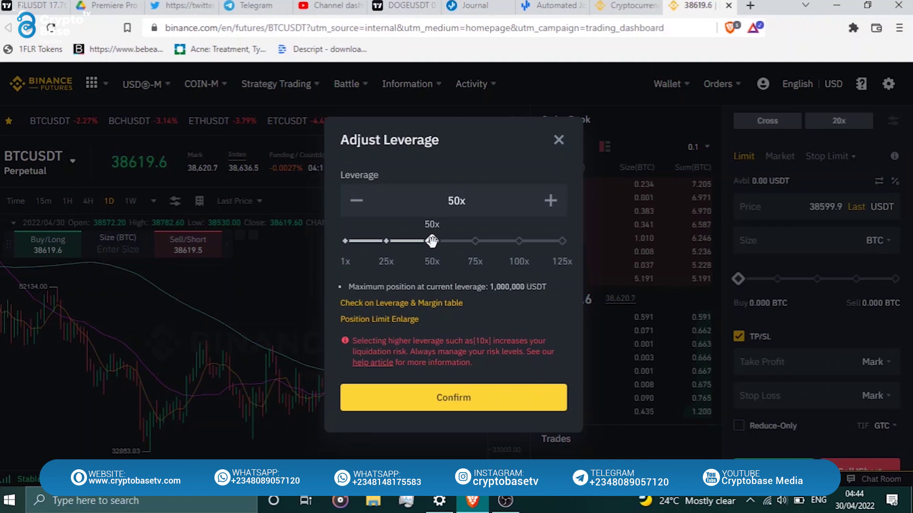
{"action": "left_click", "coordinate": [356, 241]}
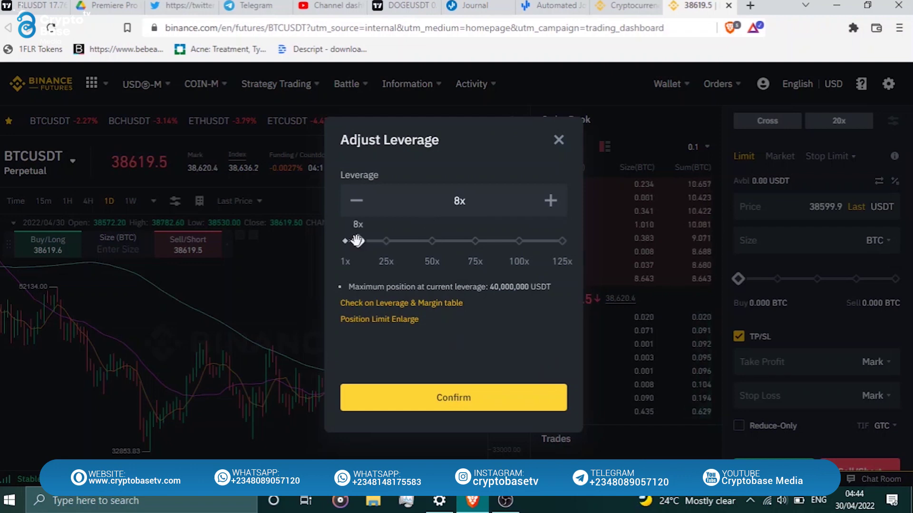
{"action": "left_click", "coordinate": [356, 203]}
{"action": "left_click", "coordinate": [356, 203]}
{"action": "left_click", "coordinate": [355, 202]}
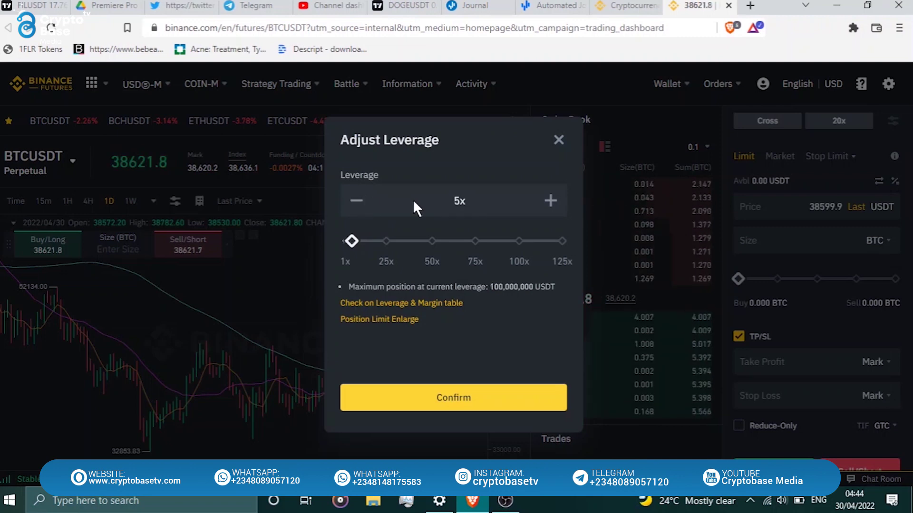
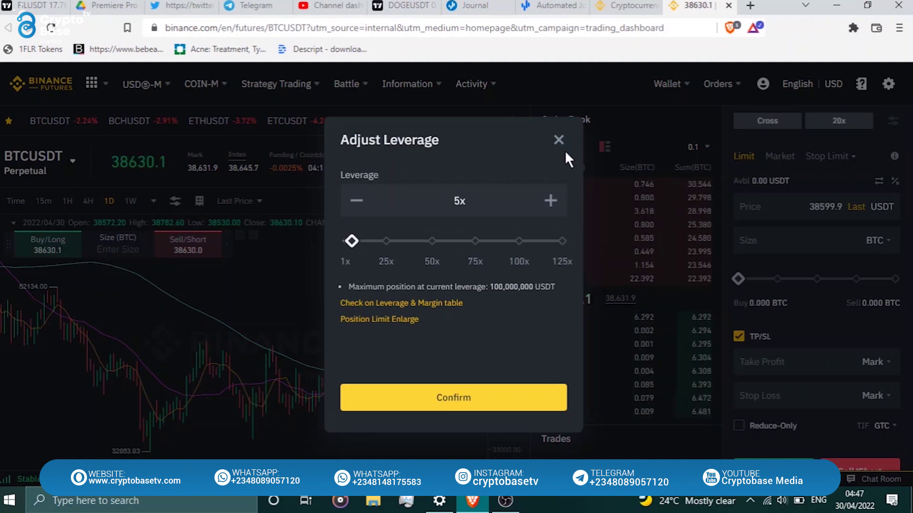
{"action": "left_click", "coordinate": [468, 405]}
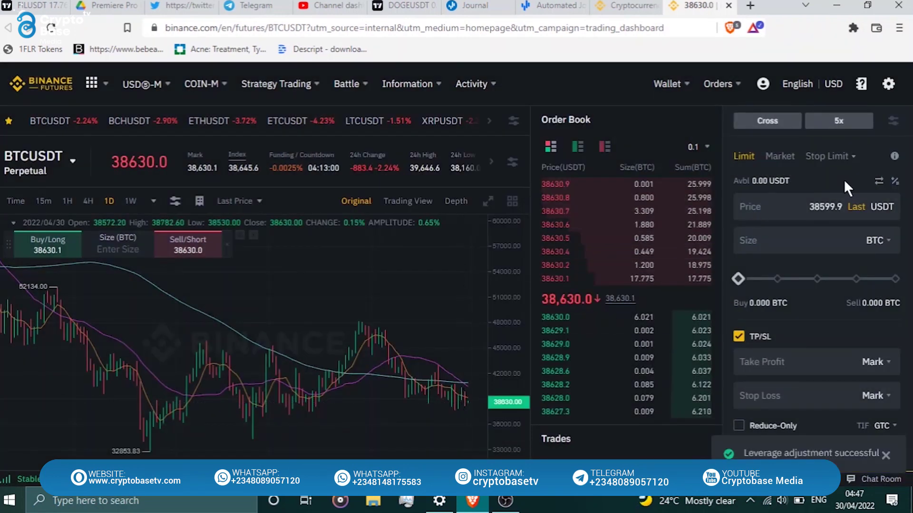
- Look over the limit order form and turn off its TP/SL option
{"action": "scroll", "coordinate": [832, 193], "scroll_direction": "down", "scroll_amount": 1}
{"action": "scroll", "coordinate": [826, 211], "scroll_direction": "up", "scroll_amount": 1}
{"action": "scroll", "coordinate": [839, 282], "scroll_direction": "down", "scroll_amount": 1}
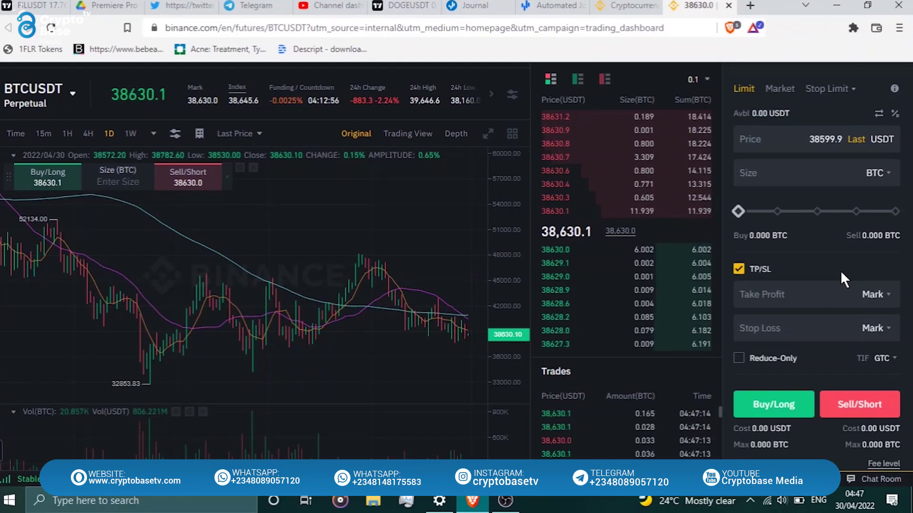
{"action": "scroll", "coordinate": [831, 272], "scroll_direction": "up", "scroll_amount": 1}
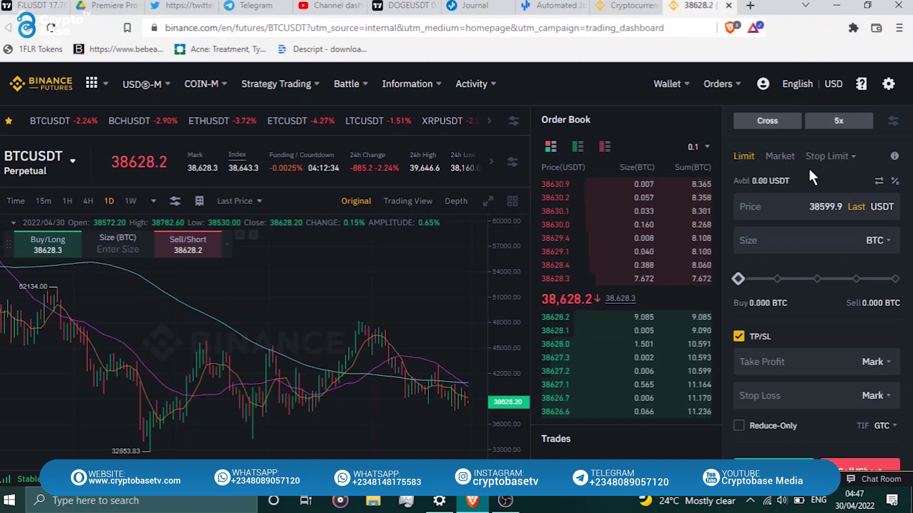
{"action": "scroll", "coordinate": [786, 120], "scroll_direction": "down", "scroll_amount": 2}
{"action": "scroll", "coordinate": [786, 120], "scroll_direction": "up", "scroll_amount": 2}
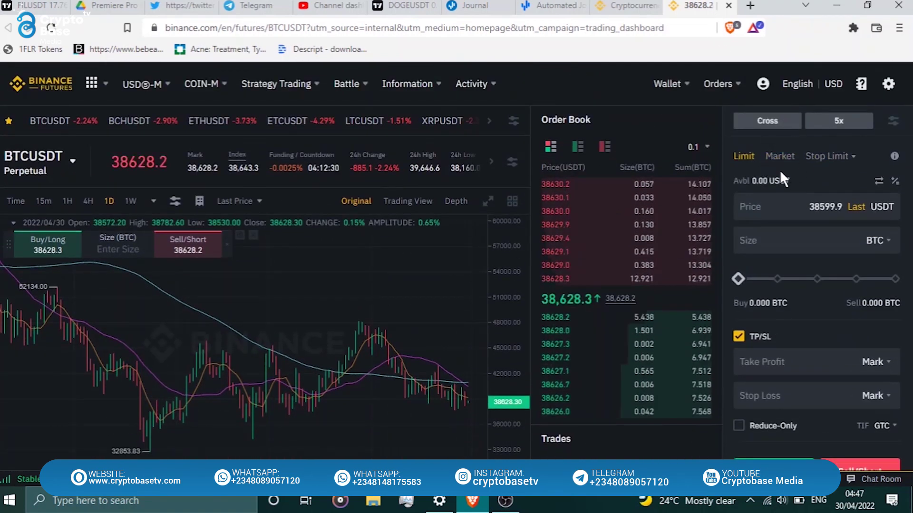
{"action": "scroll", "coordinate": [805, 278], "scroll_direction": "down", "scroll_amount": 4}
{"action": "left_click", "coordinate": [753, 261]}
{"action": "left_click", "coordinate": [739, 202]}
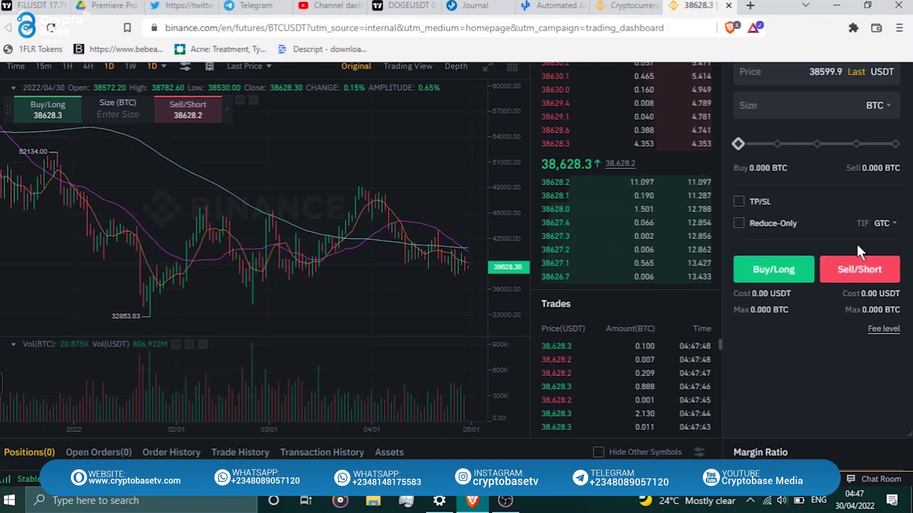
- Shift the daily BTCUSDT chart to leave space after the latest candle and enlarge the recent price action
{"action": "scroll", "coordinate": [823, 202], "scroll_direction": "up", "scroll_amount": 4}
{"action": "scroll", "coordinate": [822, 216], "scroll_direction": "down", "scroll_amount": 2}
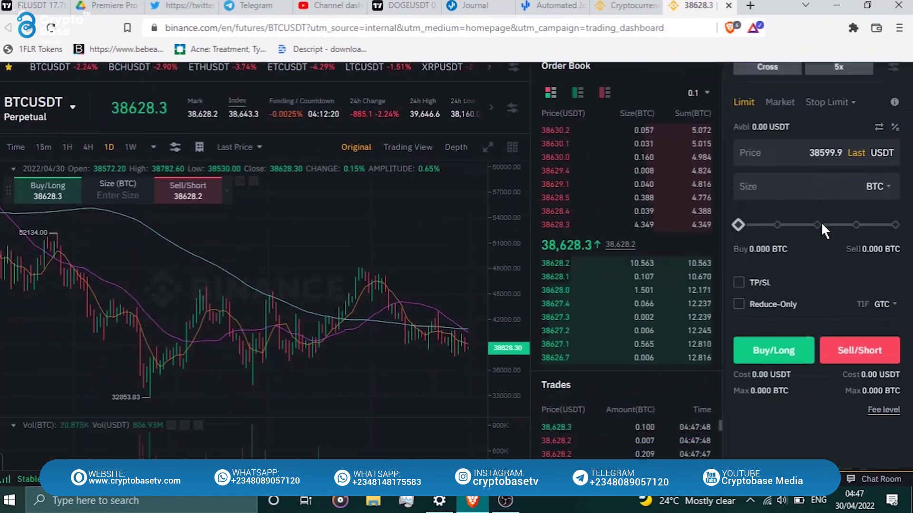
{"action": "scroll", "coordinate": [834, 215], "scroll_direction": "up", "scroll_amount": 2}
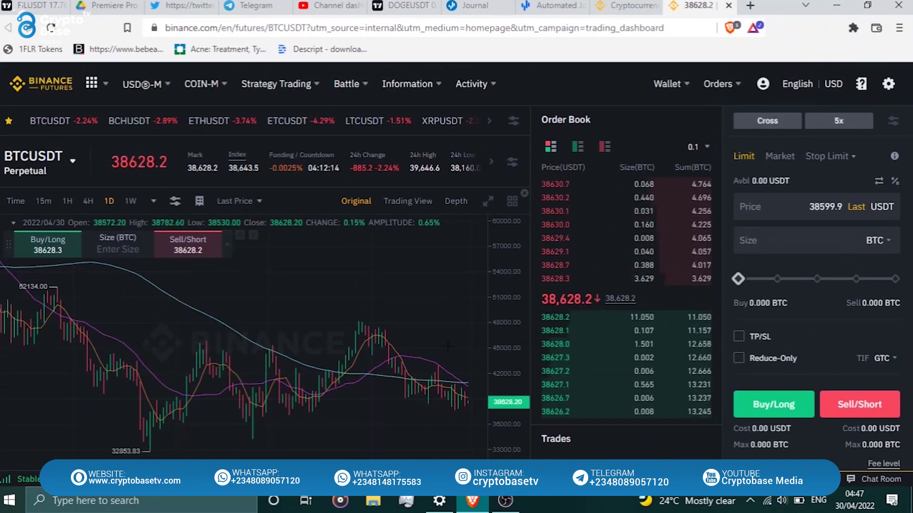
{"action": "left_click_drag", "start_coordinate": [447, 344], "coordinate": [395, 352]}
{"action": "right_click", "coordinate": [418, 356]}
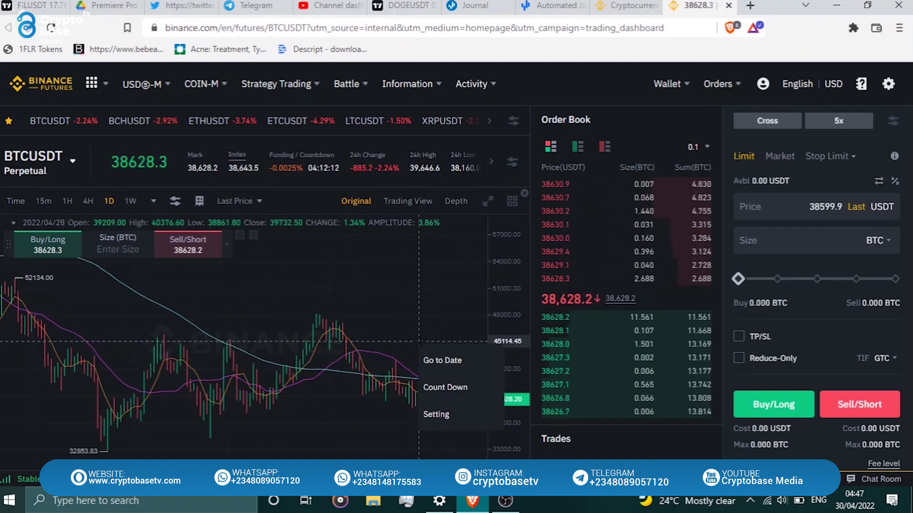
{"action": "left_click", "coordinate": [460, 393]}
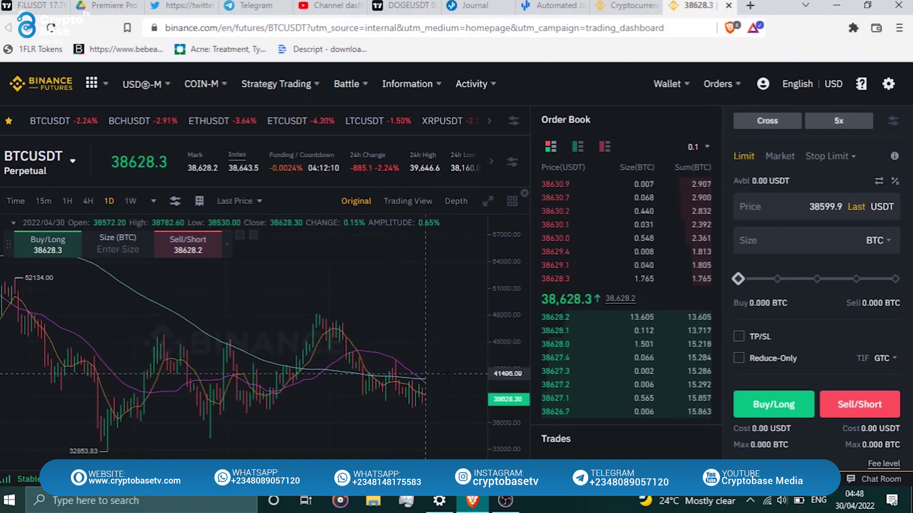
{"action": "scroll", "coordinate": [446, 368], "scroll_direction": "up", "scroll_amount": 3}
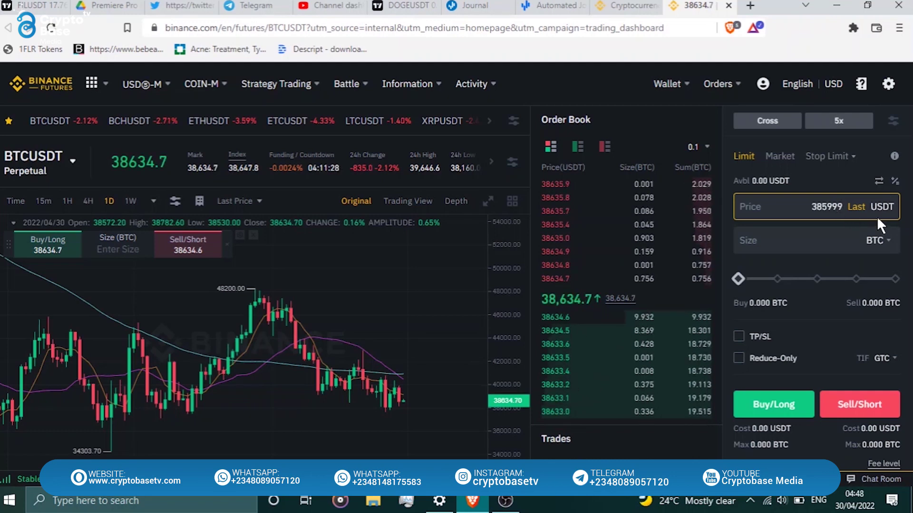
- Clear the limit order's price and set it to 38600 USDT
{"action": "key", "text": "BackSpace"}
{"action": "key", "text": "BackSpace"}
{"action": "key", "text": "BackSpace"}
{"action": "key", "text": "BackSpace"}
{"action": "key", "text": "BackSpace"}
{"action": "key", "text": "BackSpace"}
{"action": "key", "text": "Delete"}
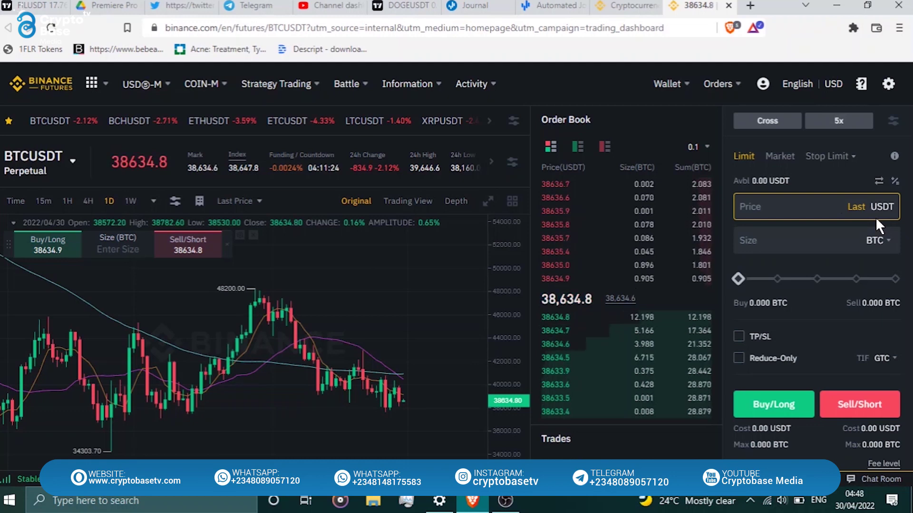
{"action": "type", "text": "3"}
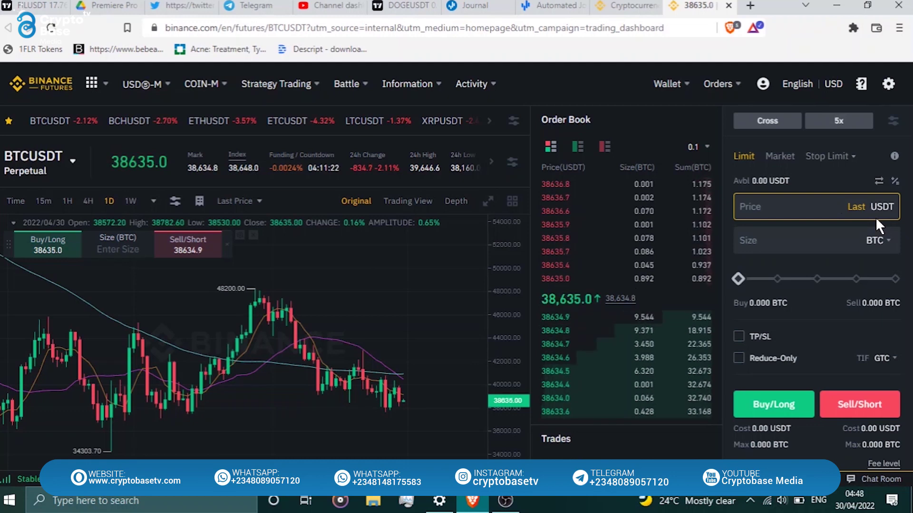
{"action": "type", "text": "8600"}
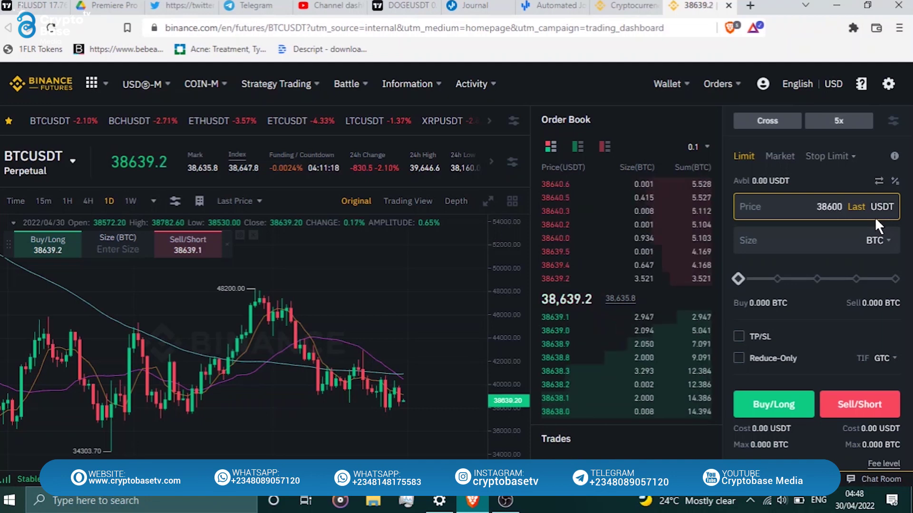
- Set the limit order's size to 0.005 BTC
{"action": "left_click", "coordinate": [857, 245]}
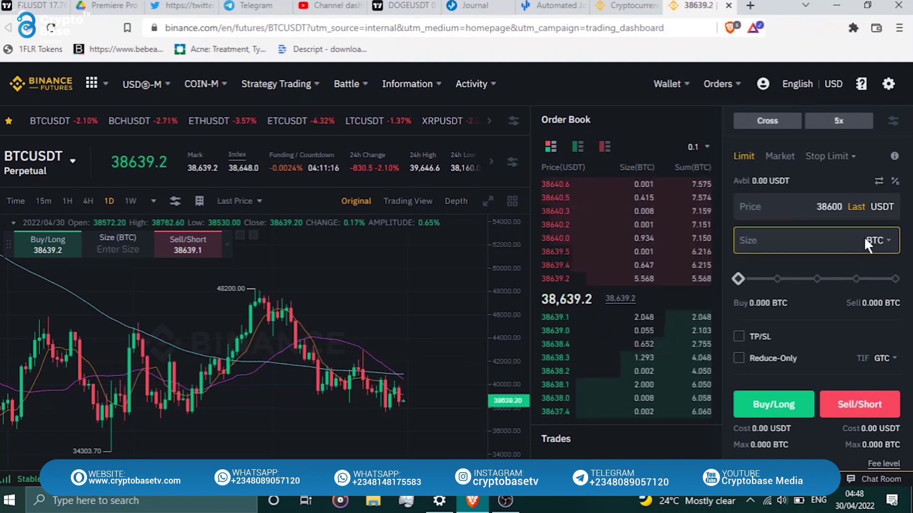
{"action": "type", "text": "0.00"}
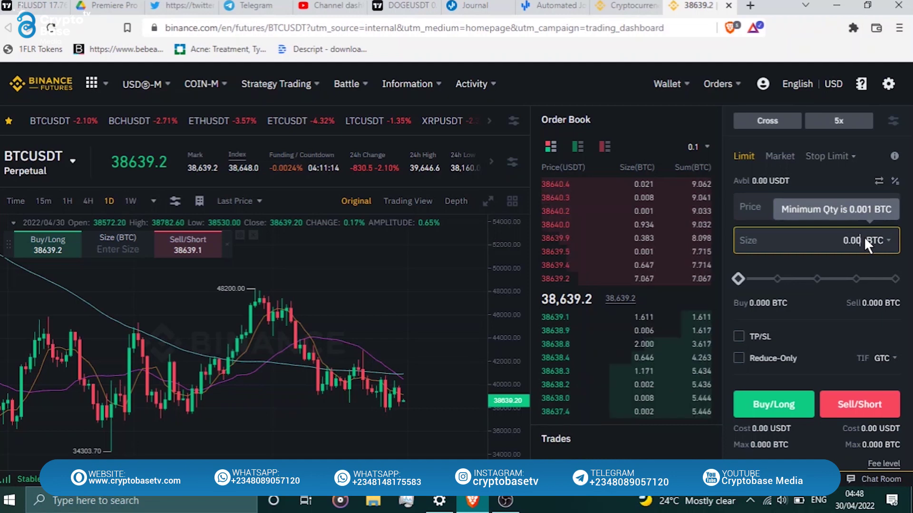
{"action": "type", "text": "5"}
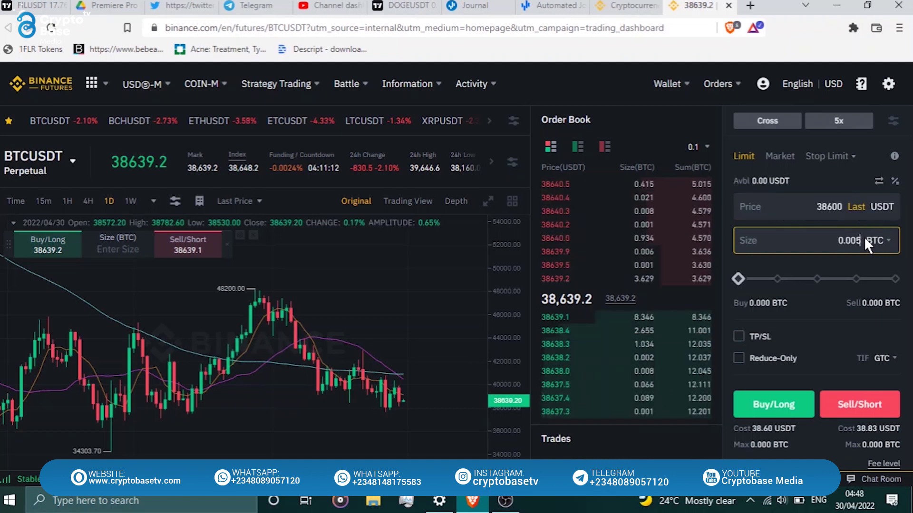
- Examine the order's Buy/Long and Sell/Short costs, the Positions table and the Margin Ratio and Assets sections
{"action": "scroll", "coordinate": [853, 302], "scroll_direction": "down", "scroll_amount": 3}
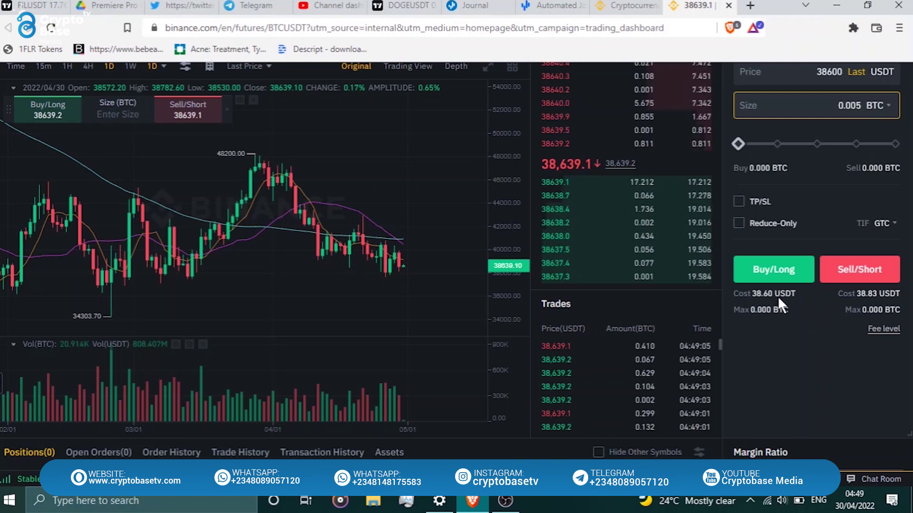
{"action": "scroll", "coordinate": [846, 172], "scroll_direction": "up", "scroll_amount": 3}
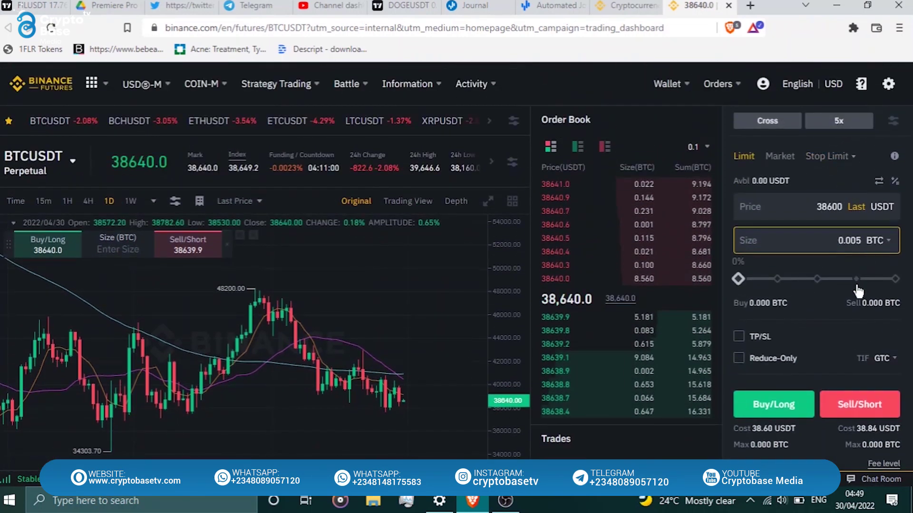
{"action": "scroll", "coordinate": [836, 284], "scroll_direction": "down", "scroll_amount": 2}
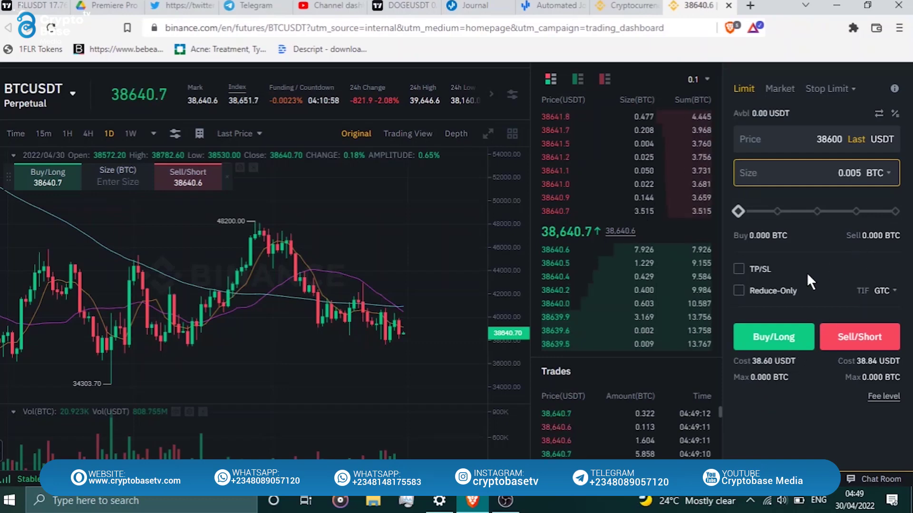
{"action": "scroll", "coordinate": [836, 232], "scroll_direction": "up", "scroll_amount": 2}
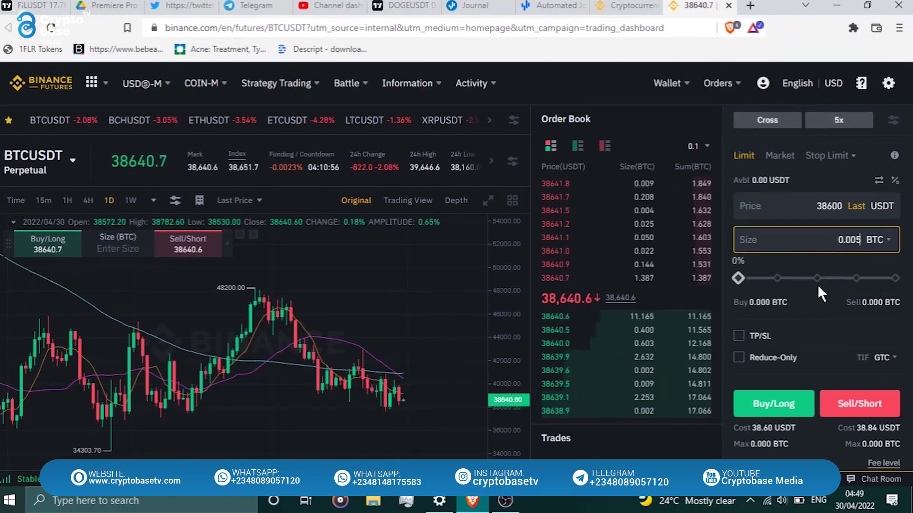
{"action": "scroll", "coordinate": [827, 266], "scroll_direction": "down", "scroll_amount": 2}
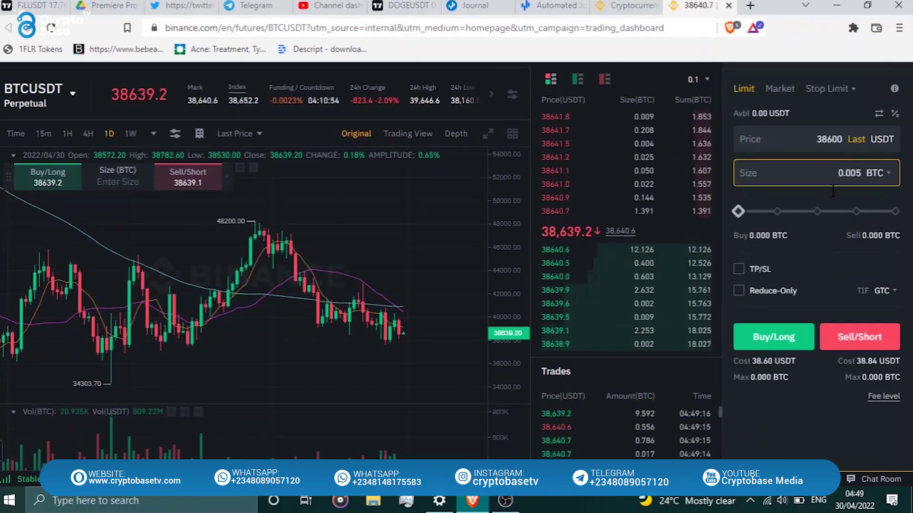
{"action": "scroll", "coordinate": [822, 243], "scroll_direction": "down", "scroll_amount": 2}
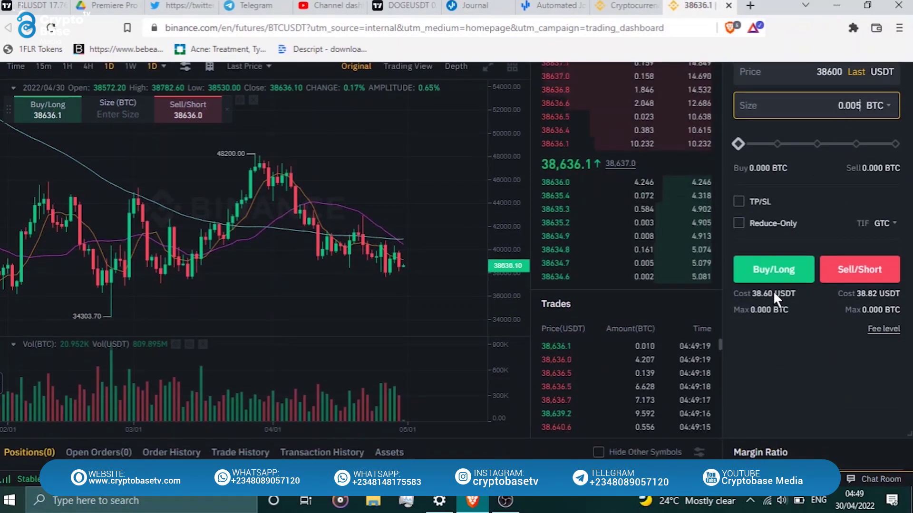
{"action": "scroll", "coordinate": [842, 142], "scroll_direction": "down", "scroll_amount": 2}
{"action": "scroll", "coordinate": [839, 141], "scroll_direction": "up", "scroll_amount": 2}
{"action": "scroll", "coordinate": [842, 159], "scroll_direction": "down", "scroll_amount": 5}
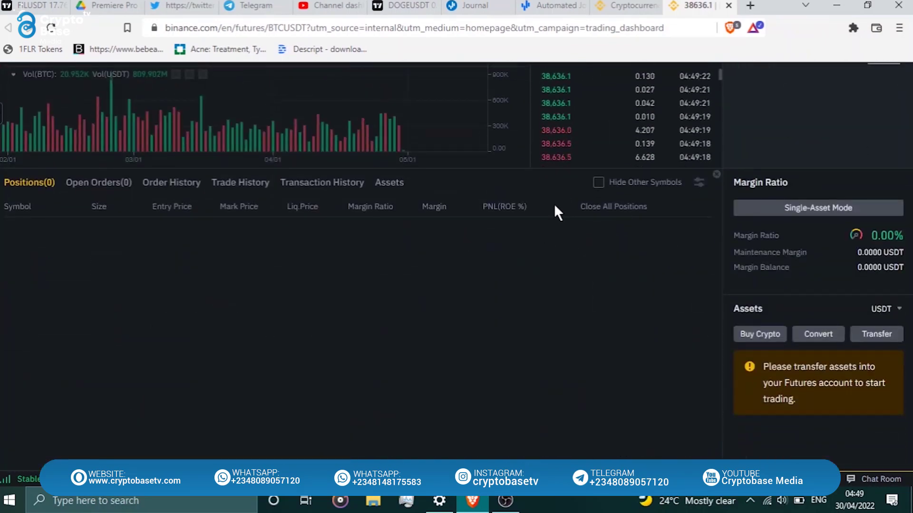
{"action": "scroll", "coordinate": [554, 207], "scroll_direction": "up", "scroll_amount": 3}
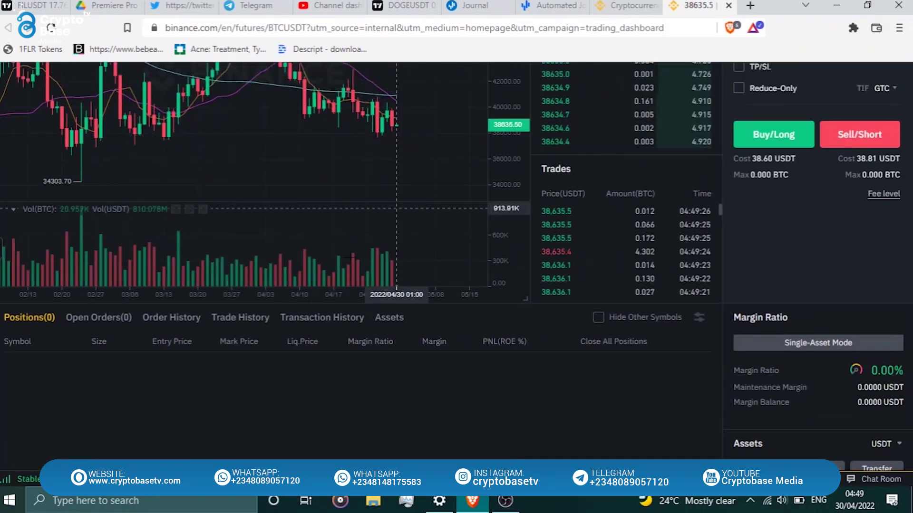
{"action": "scroll", "coordinate": [285, 338], "scroll_direction": "down", "scroll_amount": 3}
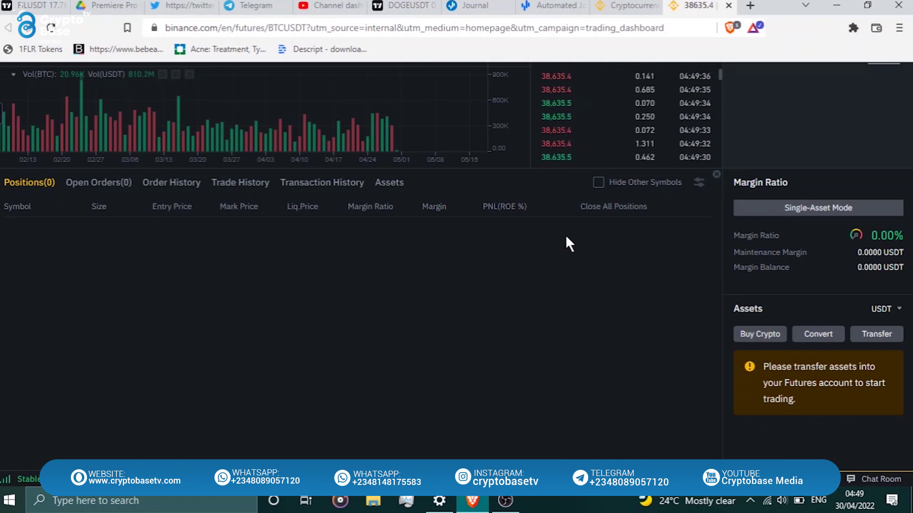
- Examine the Positions table's columns alongside the filled-in BTCUSDT limit order and its Buy/Long and Sell/Short costs
{"action": "scroll", "coordinate": [566, 238], "scroll_direction": "up", "scroll_amount": 1}
{"action": "scroll", "coordinate": [521, 322], "scroll_direction": "up", "scroll_amount": 1}
{"action": "scroll", "coordinate": [517, 319], "scroll_direction": "down", "scroll_amount": 3}
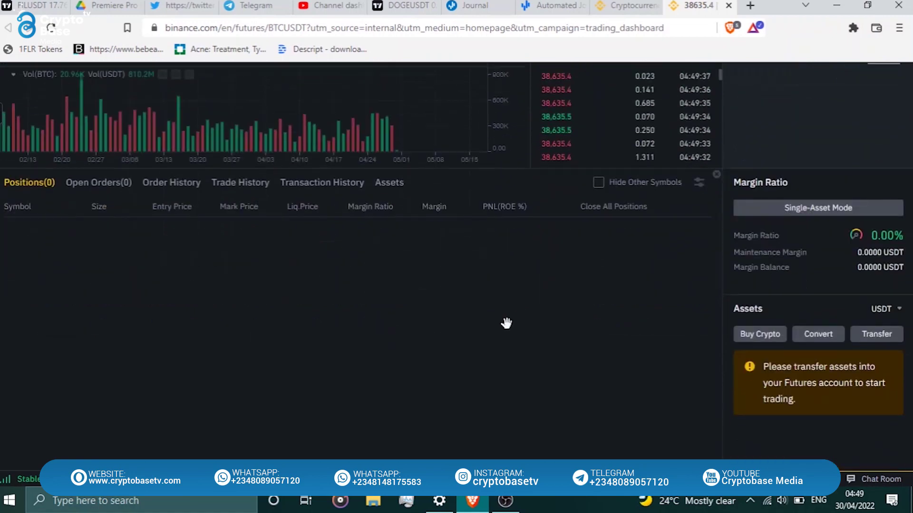
{"action": "scroll", "coordinate": [228, 281], "scroll_direction": "down", "scroll_amount": 2}
{"action": "scroll", "coordinate": [513, 280], "scroll_direction": "up", "scroll_amount": 3}
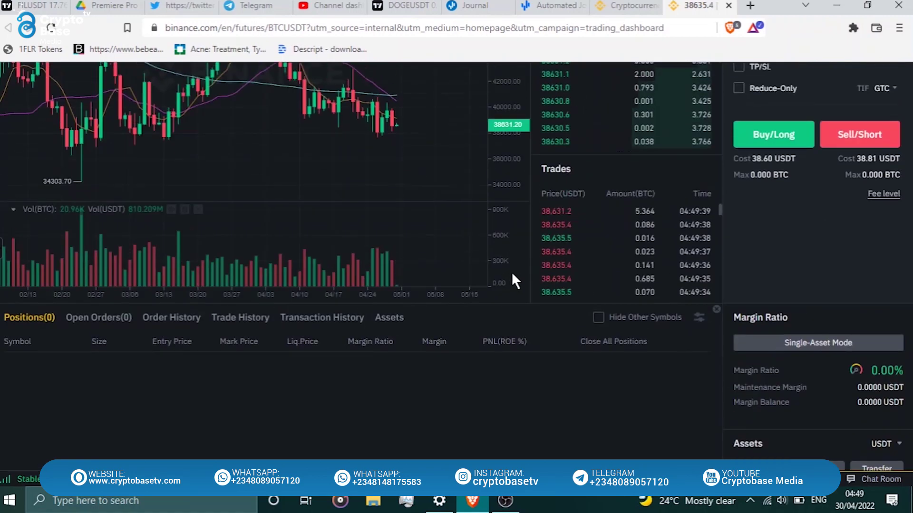
{"action": "scroll", "coordinate": [518, 294], "scroll_direction": "up", "scroll_amount": 3}
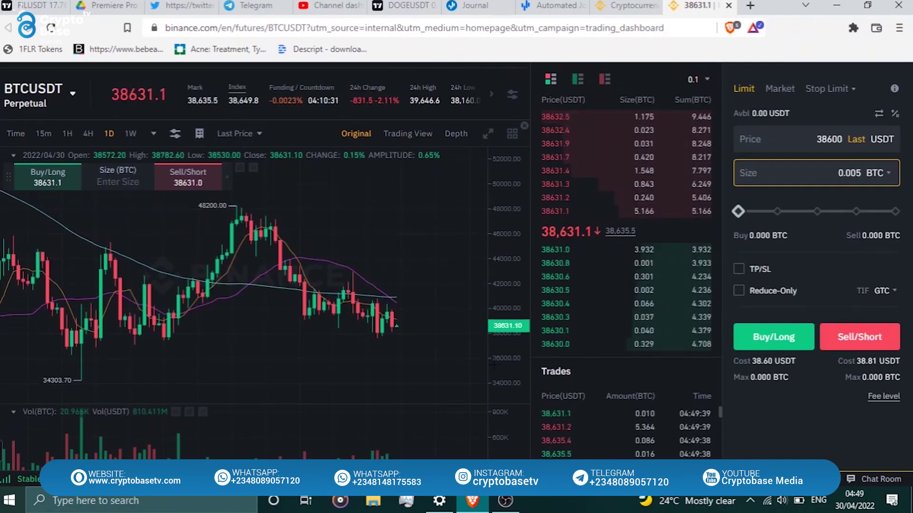
{"action": "scroll", "coordinate": [589, 344], "scroll_direction": "down", "scroll_amount": 4}
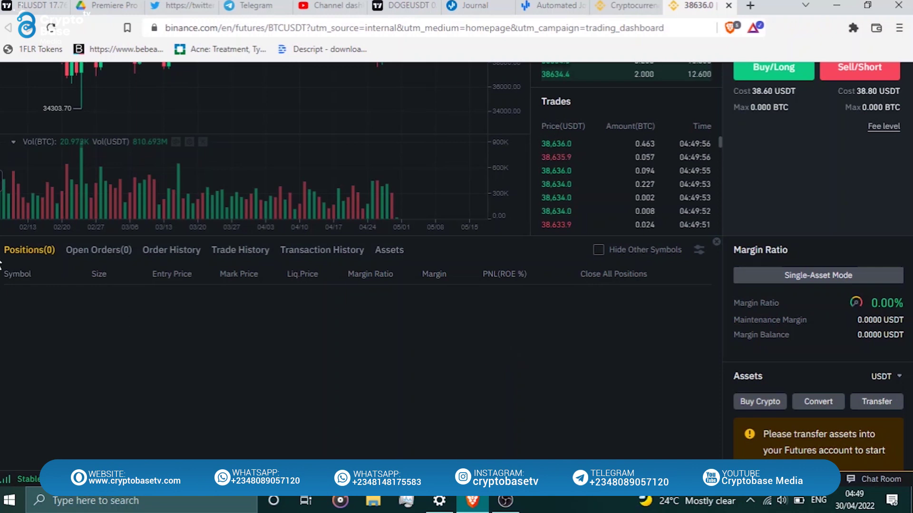
{"action": "scroll", "coordinate": [541, 401], "scroll_direction": "up", "scroll_amount": 6}
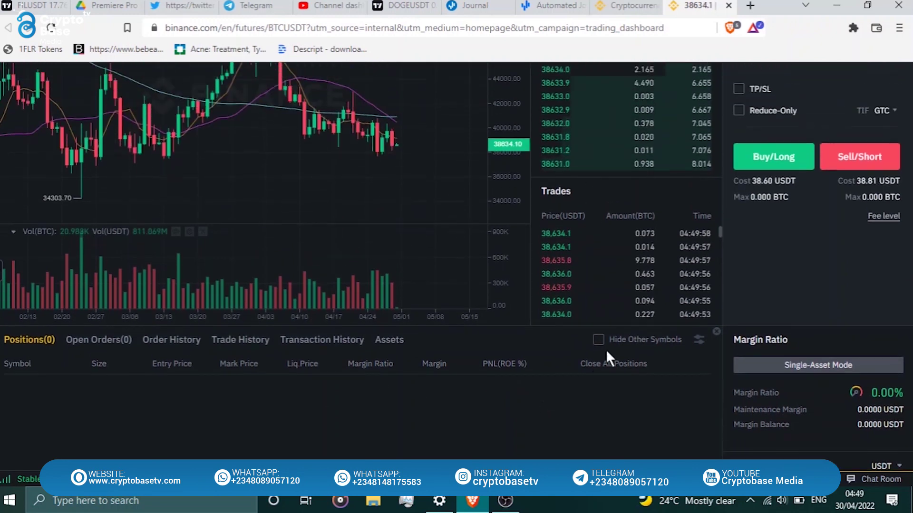
{"action": "scroll", "coordinate": [826, 147], "scroll_direction": "up", "scroll_amount": 2}
{"action": "scroll", "coordinate": [896, 303], "scroll_direction": "down", "scroll_amount": 3}
{"action": "scroll", "coordinate": [880, 252], "scroll_direction": "up", "scroll_amount": 2}
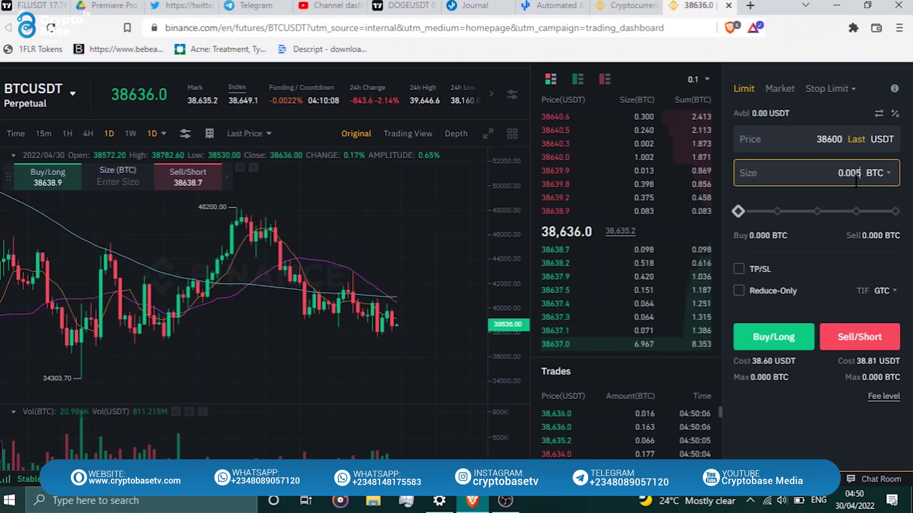
- Set the limit order's price to 39000 USDT
{"action": "left_click", "coordinate": [816, 142]}
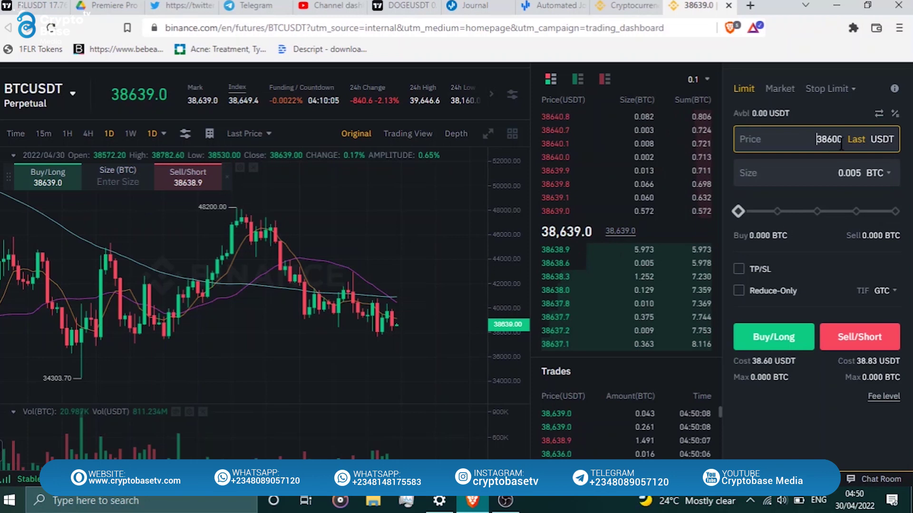
{"action": "double_click", "coordinate": [837, 141]}
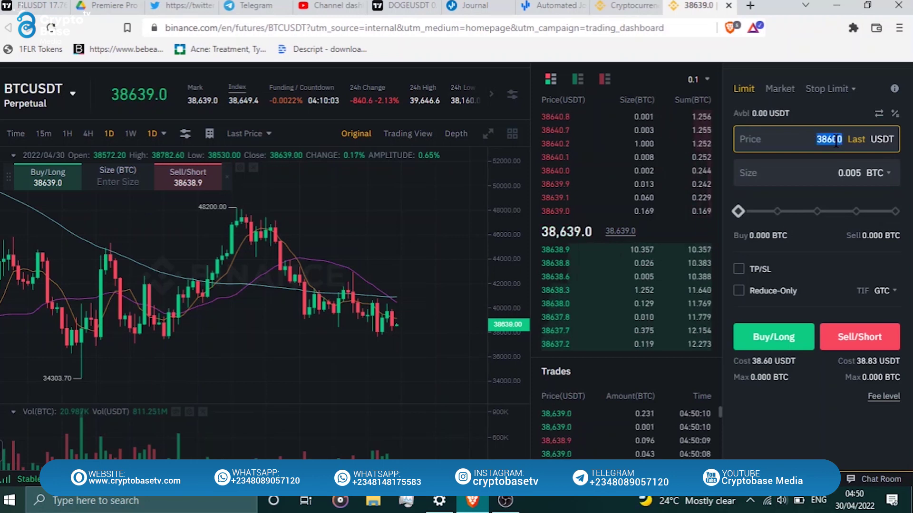
{"action": "type", "text": "3"}
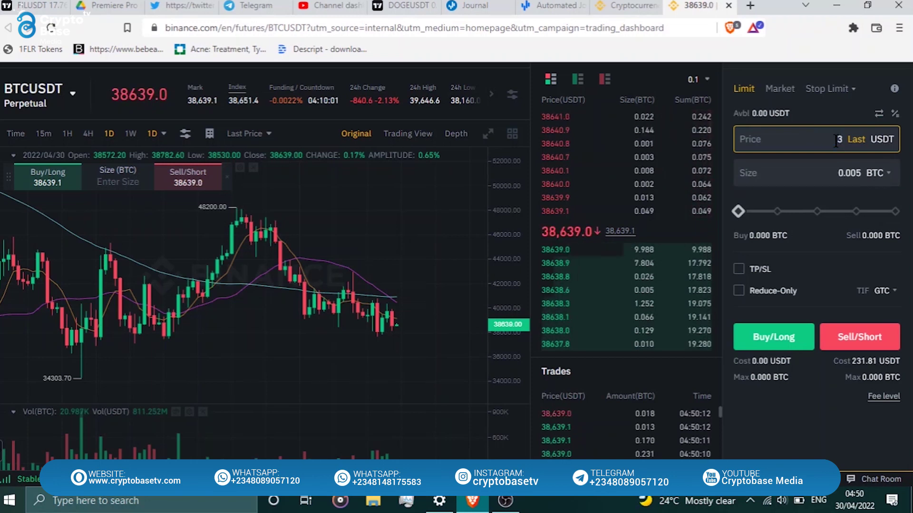
{"action": "type", "text": "9000"}
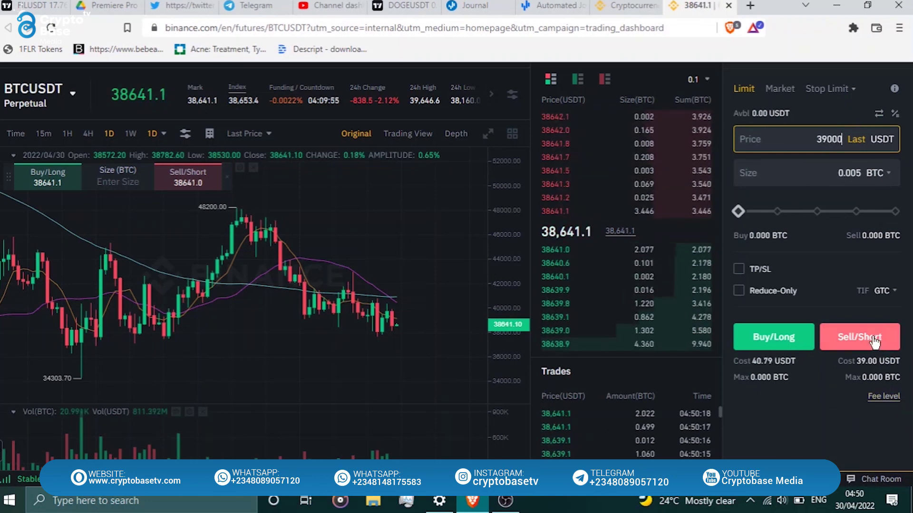
- Review the Sell/Short cost at the new price, then view the Open Orders list and return to Positions
{"action": "scroll", "coordinate": [830, 278], "scroll_direction": "down", "scroll_amount": 3}
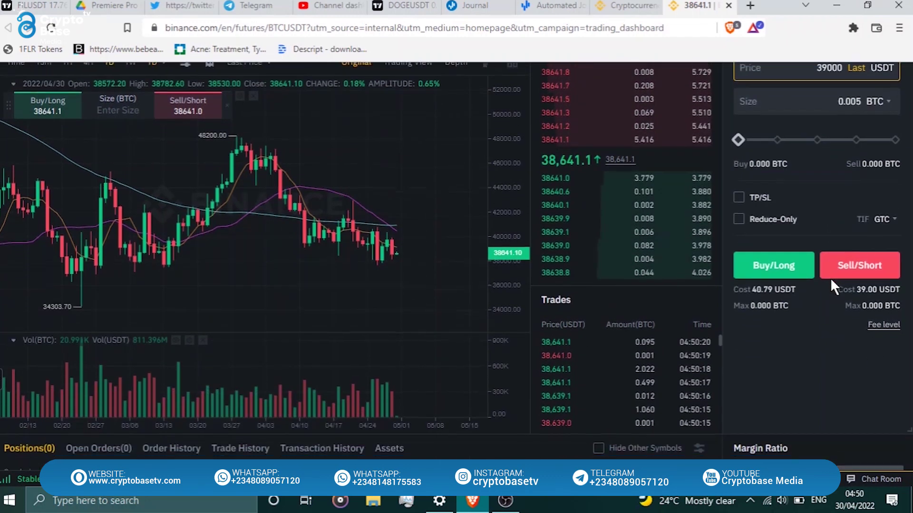
{"action": "scroll", "coordinate": [845, 132], "scroll_direction": "up", "scroll_amount": 1}
{"action": "scroll", "coordinate": [849, 367], "scroll_direction": "down", "scroll_amount": 3}
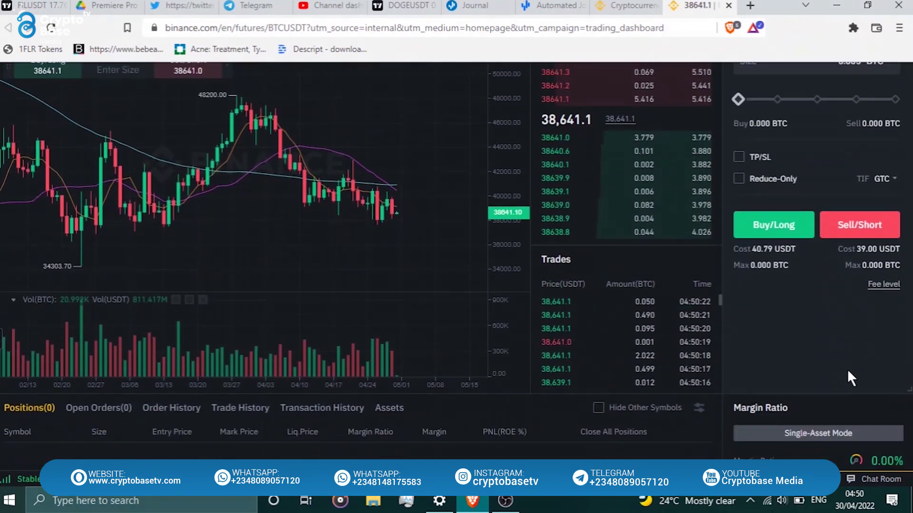
{"action": "scroll", "coordinate": [336, 412], "scroll_direction": "up", "scroll_amount": 1}
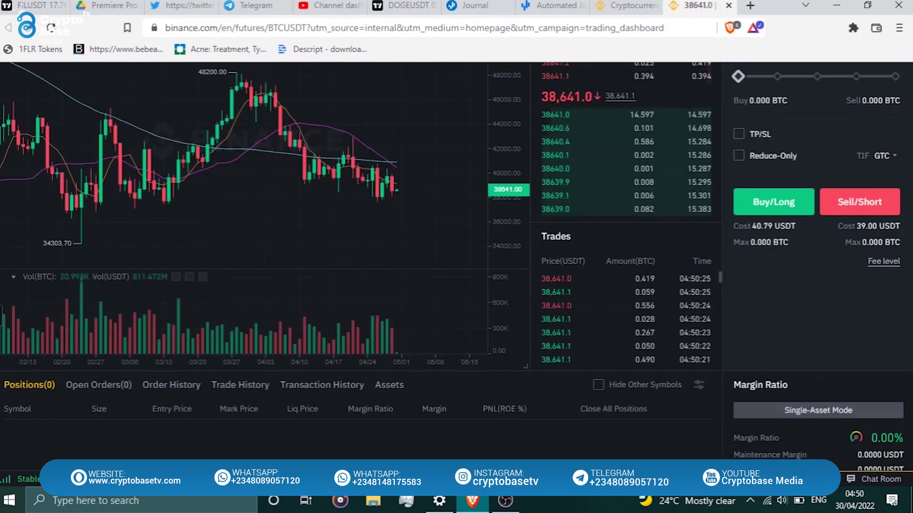
{"action": "scroll", "coordinate": [540, 179], "scroll_direction": "up", "scroll_amount": 1}
{"action": "scroll", "coordinate": [539, 179], "scroll_direction": "up", "scroll_amount": 2}
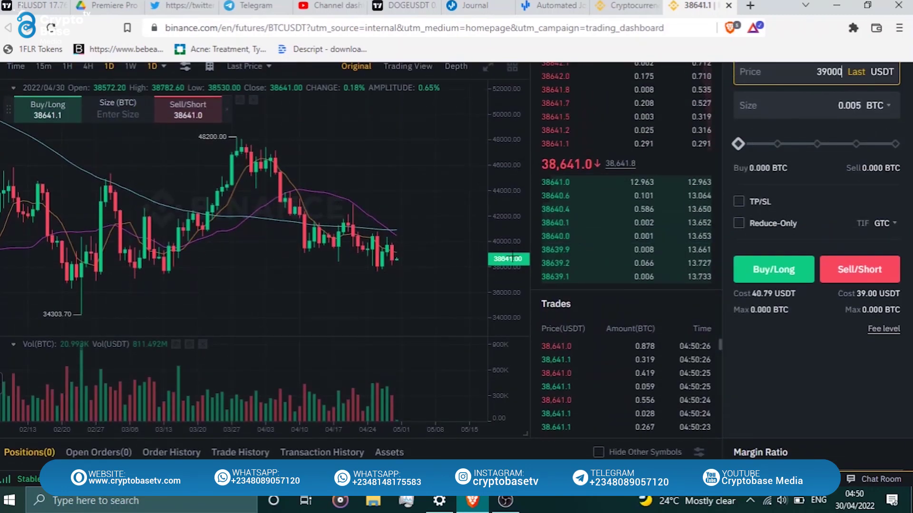
{"action": "scroll", "coordinate": [492, 383], "scroll_direction": "down", "scroll_amount": 3}
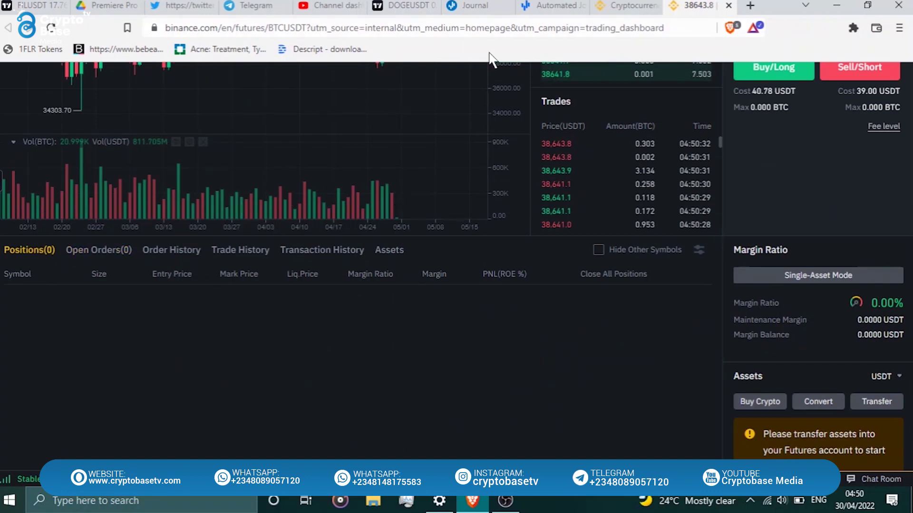
{"action": "left_click", "coordinate": [110, 257]}
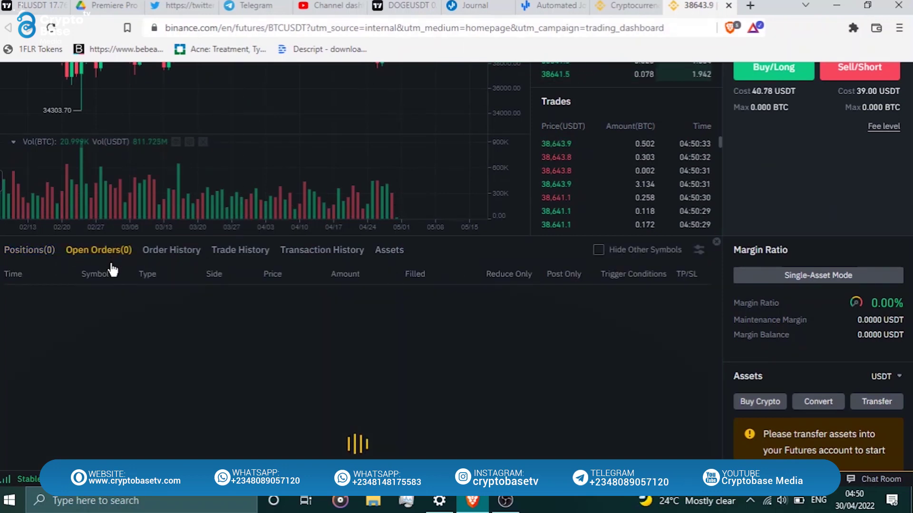
{"action": "left_click", "coordinate": [25, 260]}
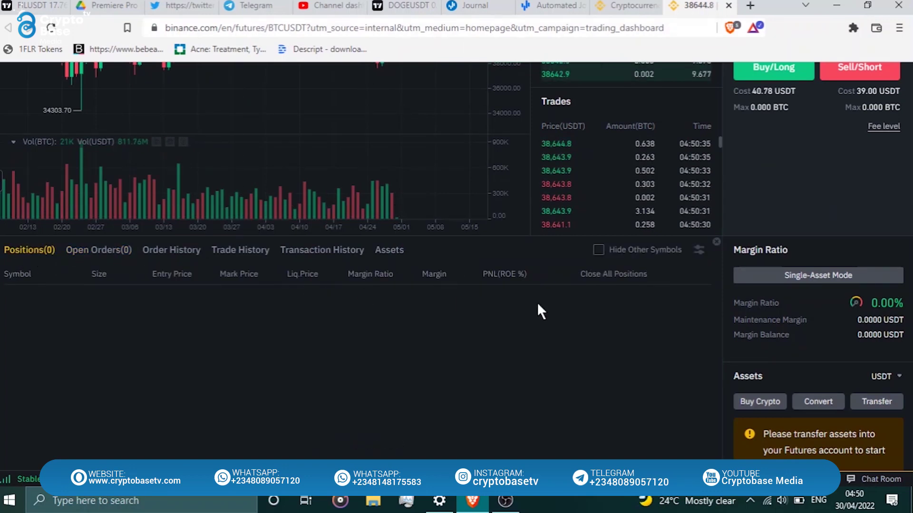
- Examine the Margin Ratio section, including Maintenance Margin and Margin Balance, next to the order form
{"action": "scroll", "coordinate": [623, 295], "scroll_direction": "up", "scroll_amount": 6}
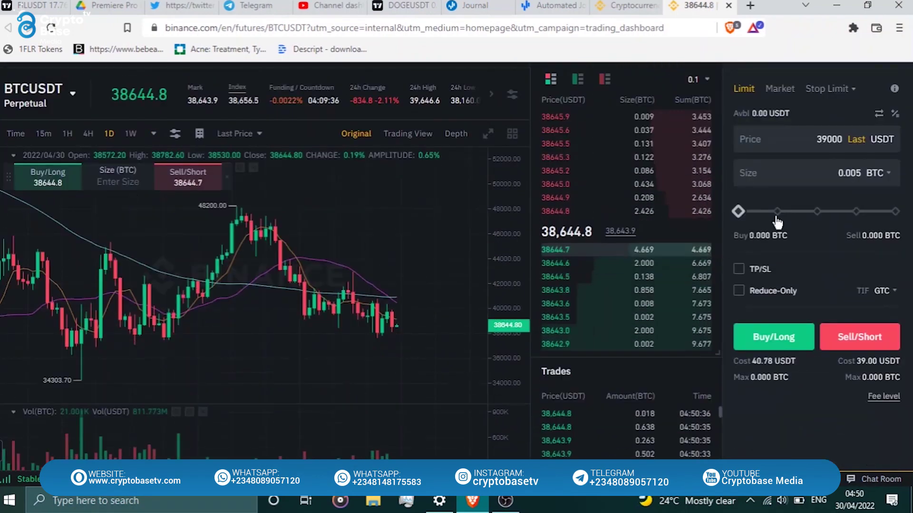
{"action": "scroll", "coordinate": [843, 187], "scroll_direction": "down", "scroll_amount": 6}
{"action": "scroll", "coordinate": [851, 237], "scroll_direction": "down", "scroll_amount": 3}
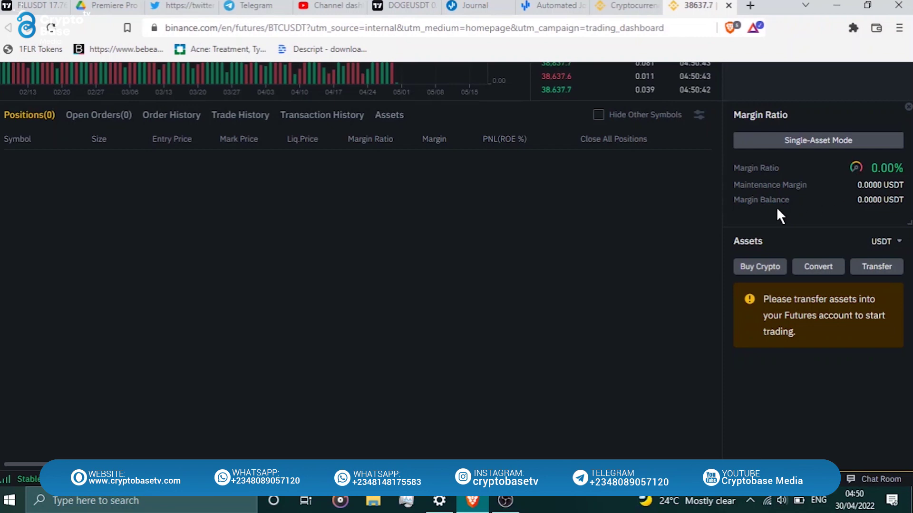
{"action": "scroll", "coordinate": [855, 160], "scroll_direction": "up", "scroll_amount": 3}
{"action": "scroll", "coordinate": [836, 173], "scroll_direction": "down", "scroll_amount": 3}
{"action": "mouse_move", "coordinate": [755, 199]}
{"action": "scroll", "coordinate": [828, 211], "scroll_direction": "up", "scroll_amount": 4}
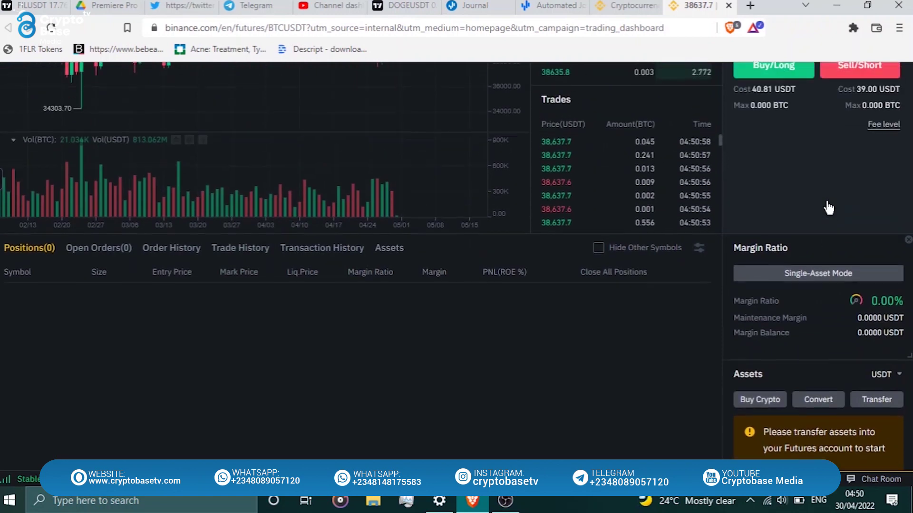
{"action": "scroll", "coordinate": [827, 203], "scroll_direction": "down", "scroll_amount": 3}
{"action": "scroll", "coordinate": [825, 97], "scroll_direction": "up", "scroll_amount": 3}
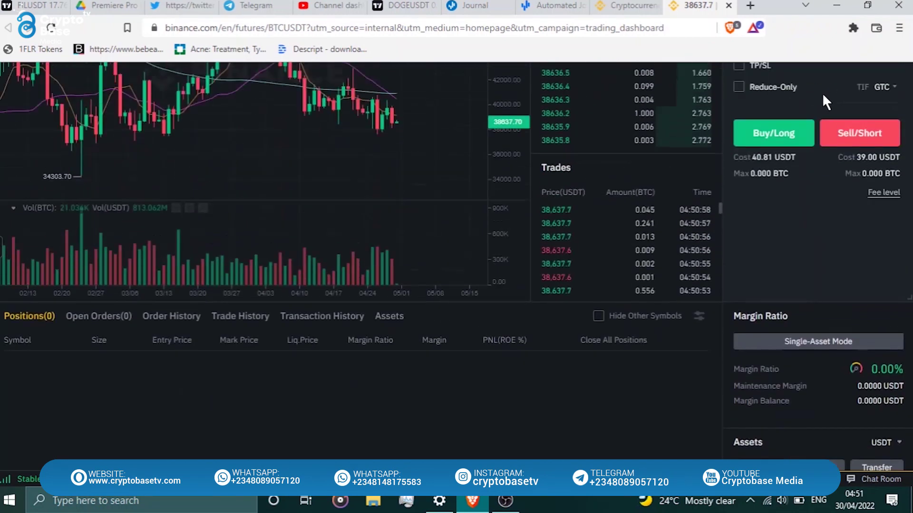
{"action": "scroll", "coordinate": [836, 161], "scroll_direction": "down", "scroll_amount": 4}
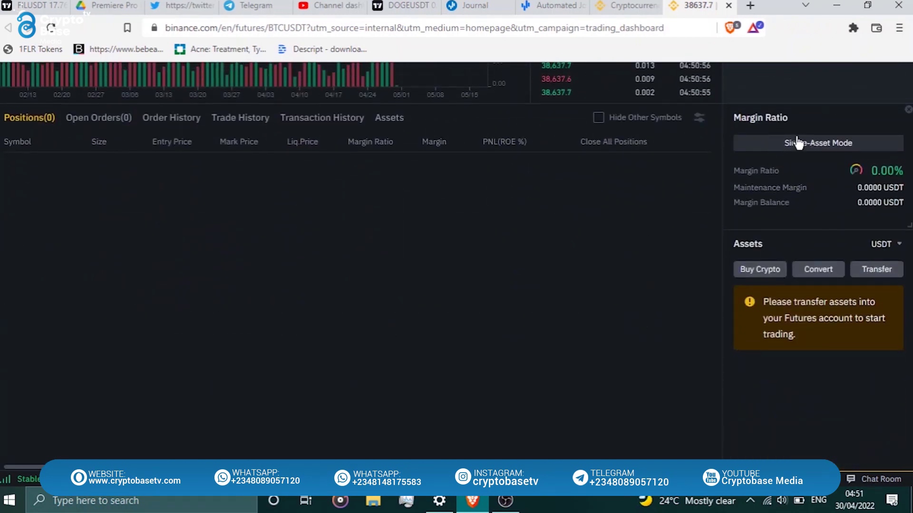
{"action": "scroll", "coordinate": [799, 143], "scroll_direction": "up", "scroll_amount": 1}
{"action": "scroll", "coordinate": [799, 143], "scroll_direction": "down", "scroll_amount": 1}
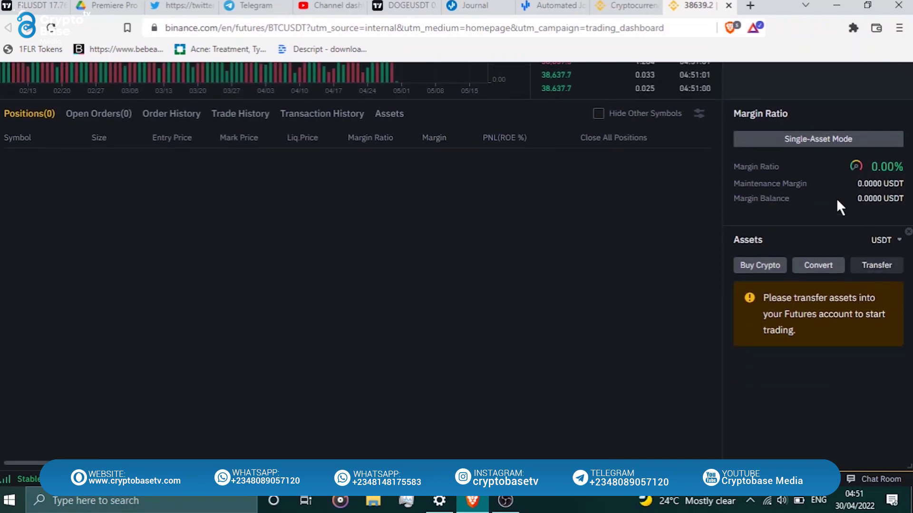
- Enable TP/SL for the limit order so Take Profit and Stop Loss values can be entered
{"action": "scroll", "coordinate": [839, 209], "scroll_direction": "up", "scroll_amount": 10}
{"action": "scroll", "coordinate": [837, 180], "scroll_direction": "up", "scroll_amount": 8}
{"action": "scroll", "coordinate": [834, 172], "scroll_direction": "up", "scroll_amount": 1}
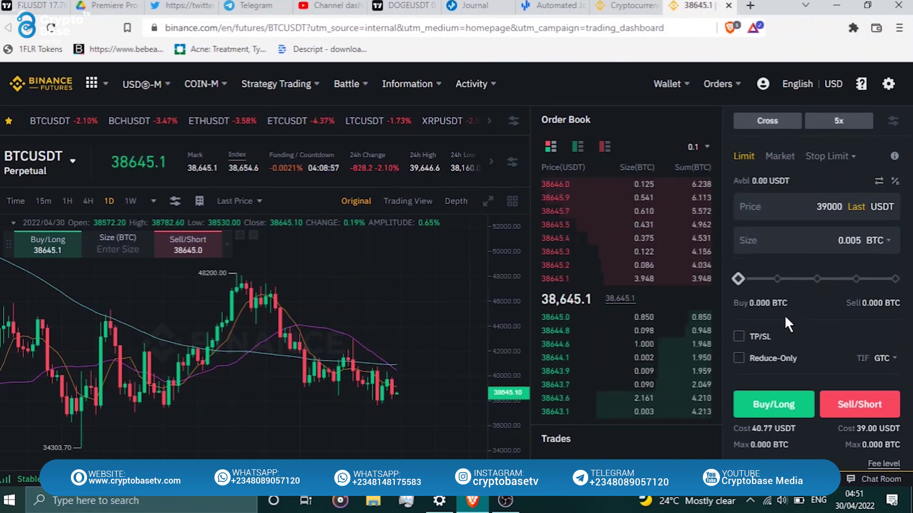
{"action": "left_click", "coordinate": [738, 336]}
{"action": "scroll", "coordinate": [813, 324], "scroll_direction": "down", "scroll_amount": 3}
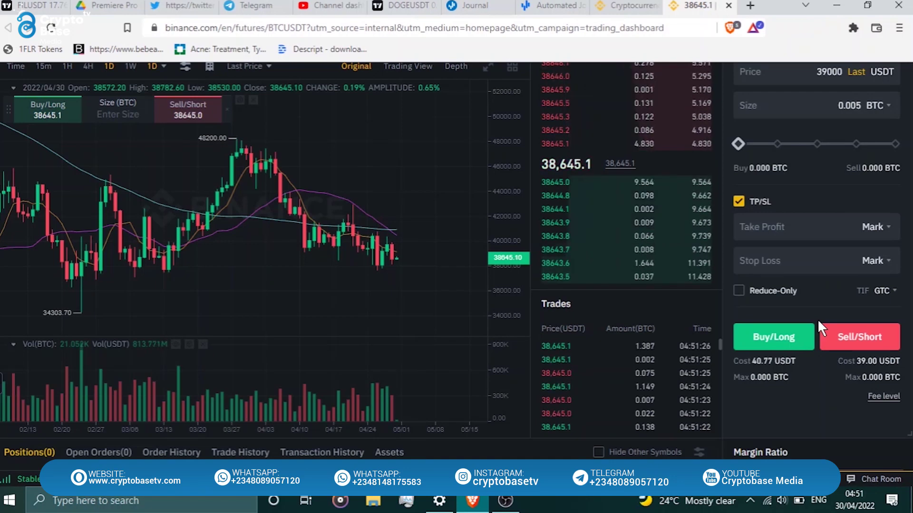
{"action": "scroll", "coordinate": [803, 166], "scroll_direction": "up", "scroll_amount": 2}
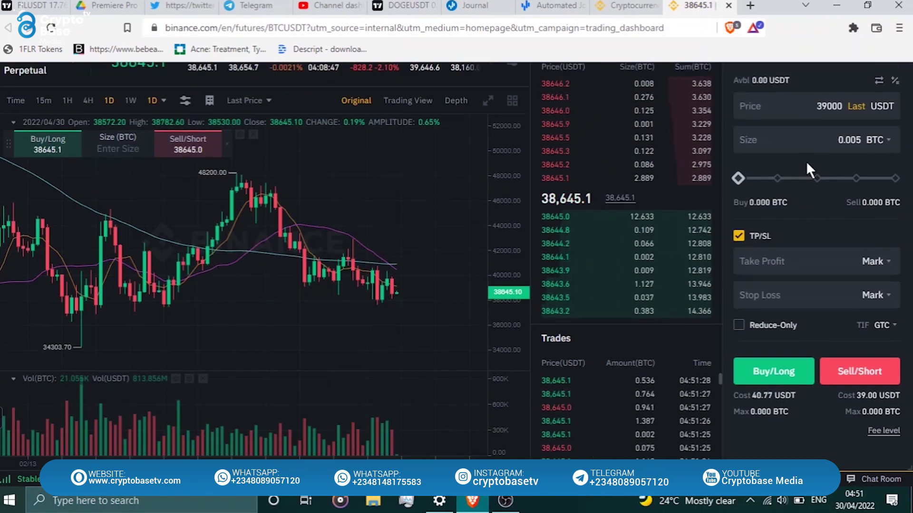
- Change the limit order's price to 38600 USDT
{"action": "left_click", "coordinate": [831, 140]}
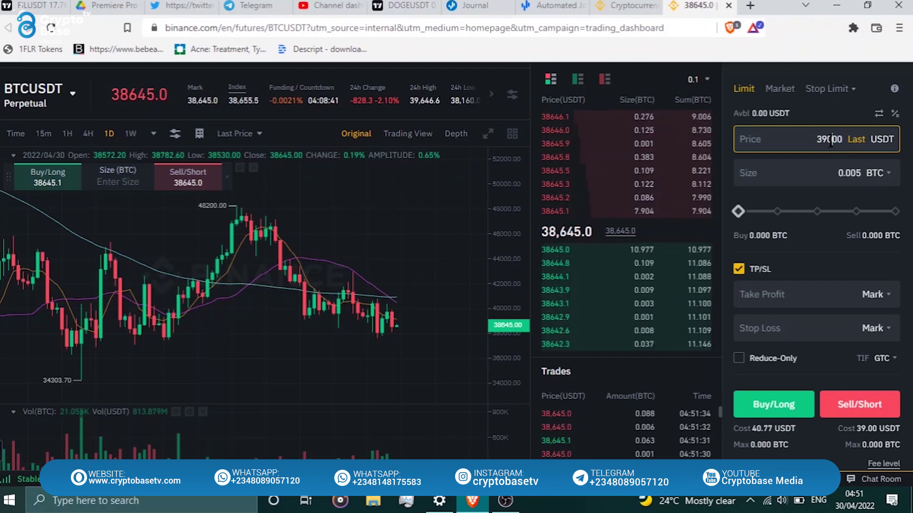
{"action": "double_click", "coordinate": [836, 142]}
{"action": "type", "text": "33"}
{"action": "type", "text": "600"}
{"action": "left_click", "coordinate": [851, 174]}
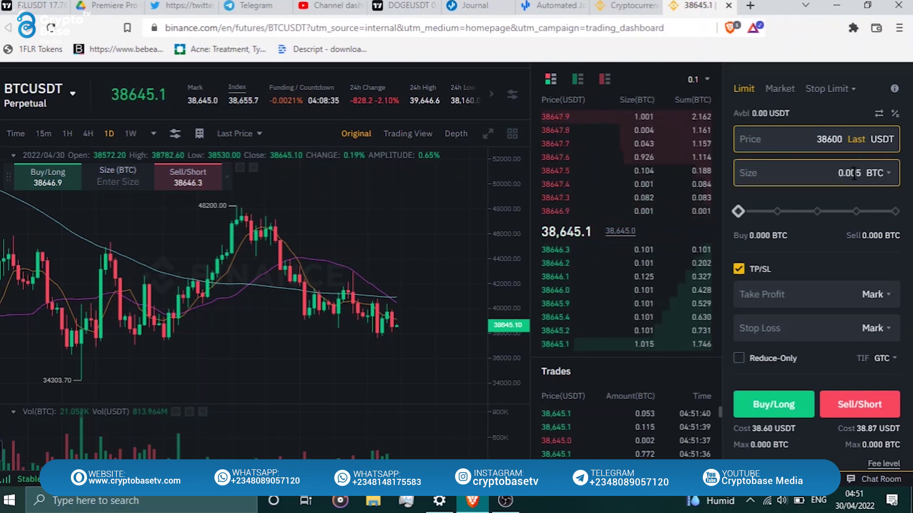
- Set the limit order's Stop Loss to 37000
{"action": "scroll", "coordinate": [836, 252], "scroll_direction": "down", "scroll_amount": 4}
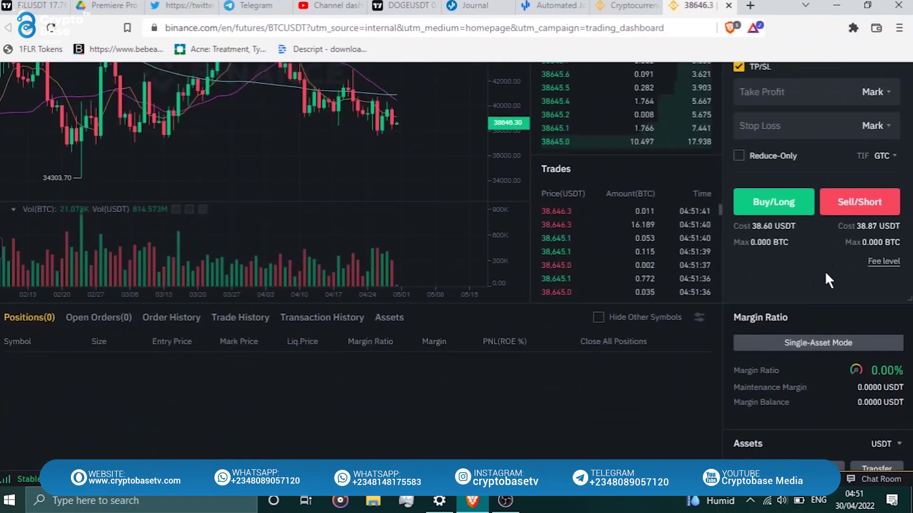
{"action": "left_click", "coordinate": [808, 125]}
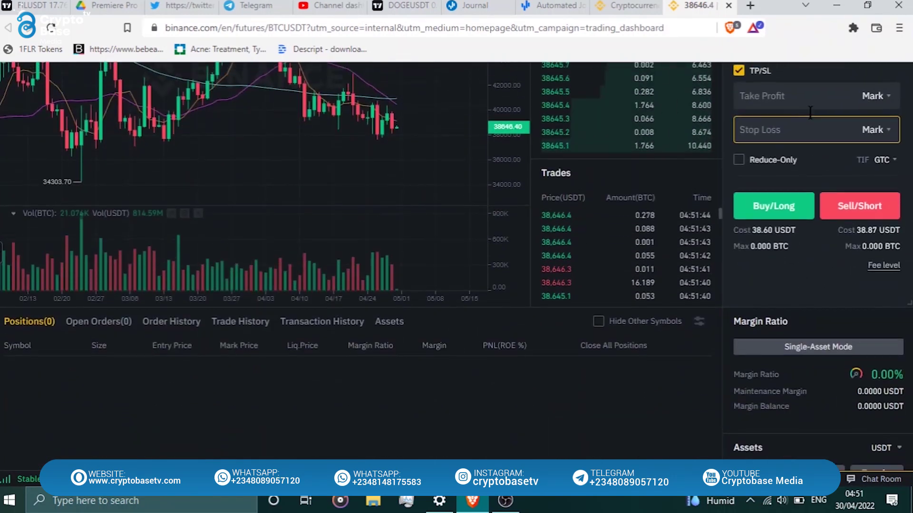
{"action": "scroll", "coordinate": [810, 114], "scroll_direction": "up", "scroll_amount": 4}
{"action": "left_click", "coordinate": [769, 224]}
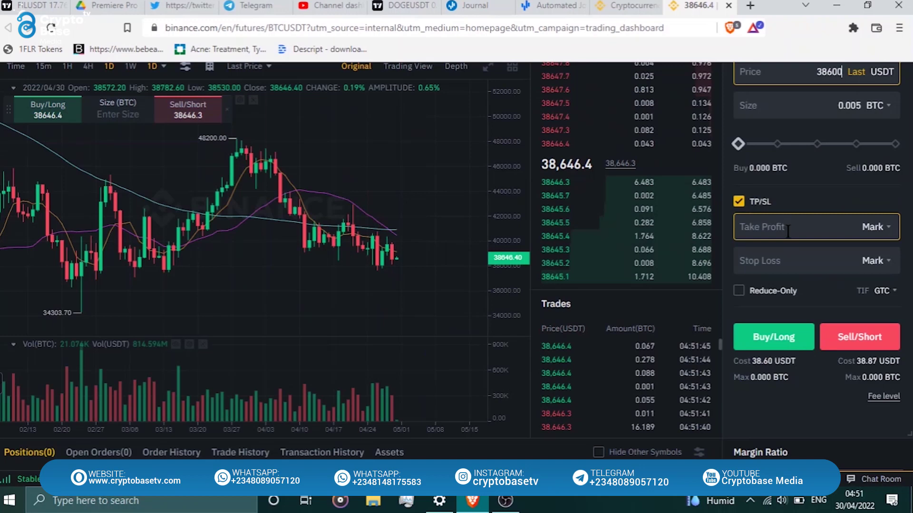
{"action": "left_click", "coordinate": [788, 232]}
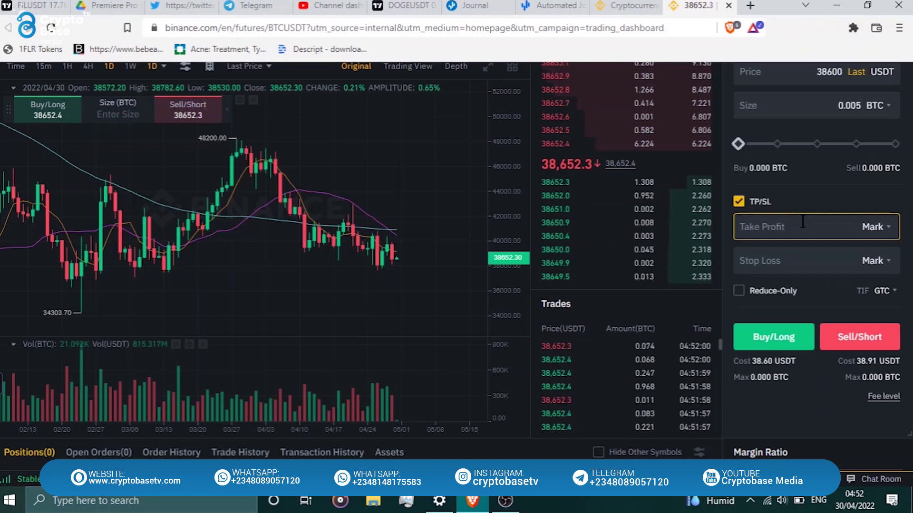
{"action": "left_click", "coordinate": [846, 259]}
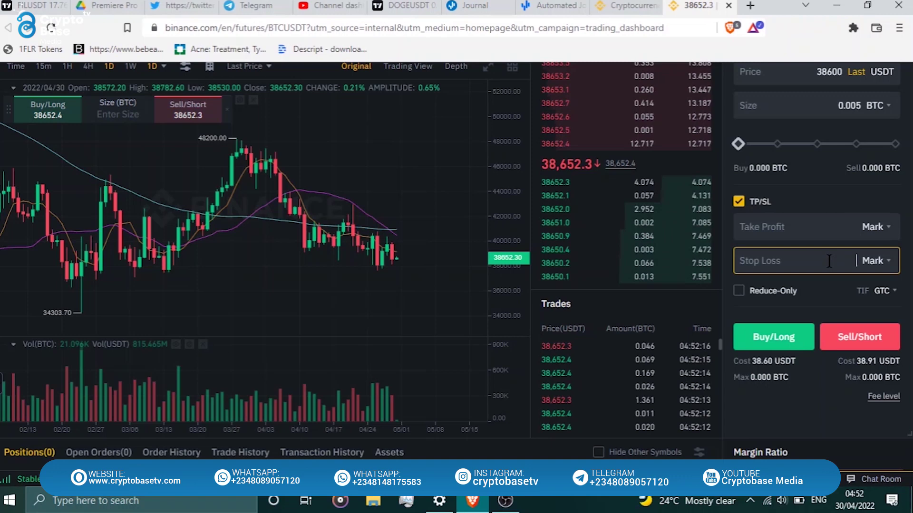
{"action": "type", "text": "7"}
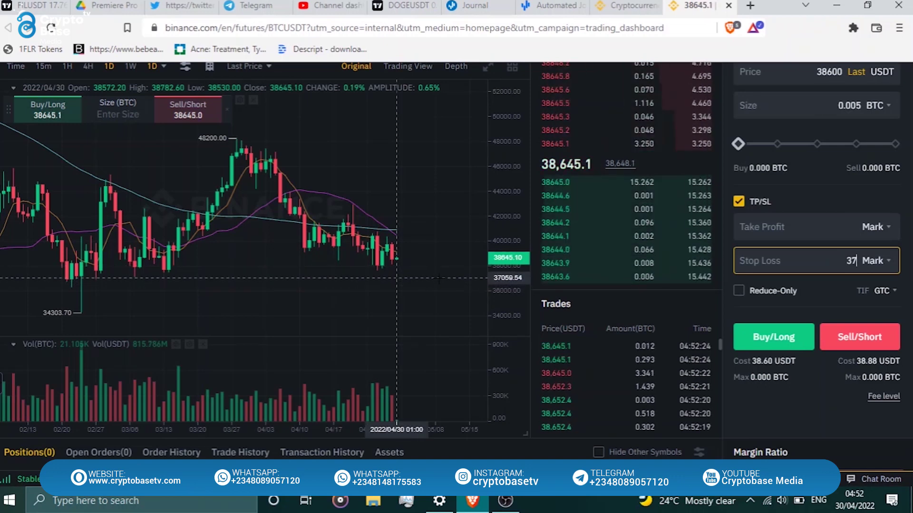
{"action": "type", "text": "000"}
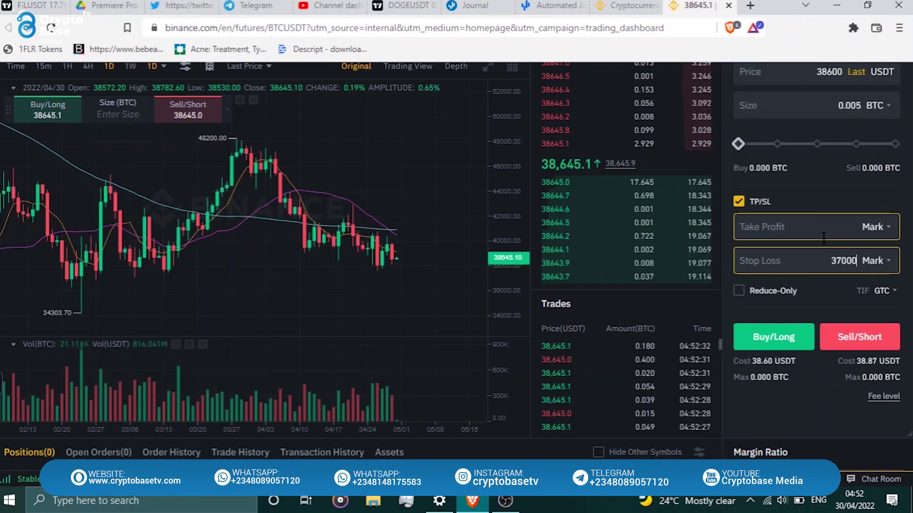
{"action": "scroll", "coordinate": [831, 170], "scroll_direction": "up", "scroll_amount": 2}
{"action": "scroll", "coordinate": [832, 171], "scroll_direction": "down", "scroll_amount": 2}
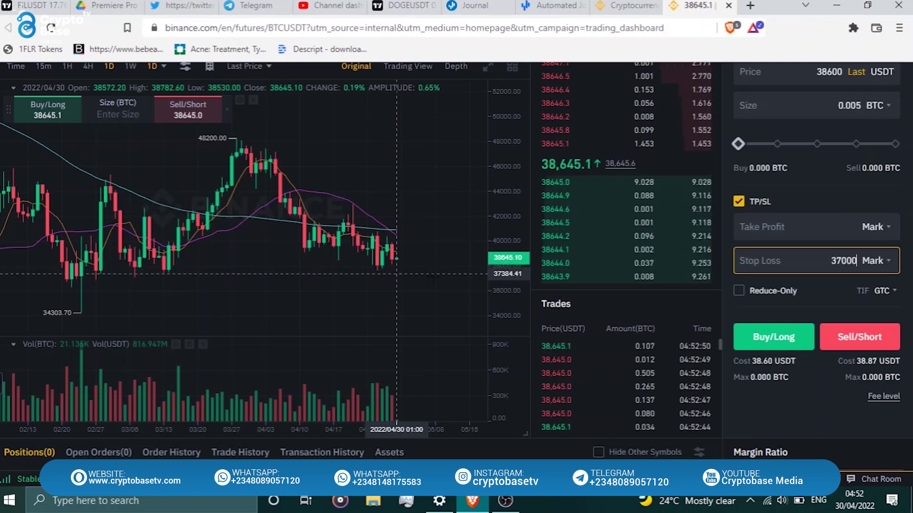
{"action": "scroll", "coordinate": [822, 276], "scroll_direction": "down", "scroll_amount": 4}
{"action": "scroll", "coordinate": [824, 282], "scroll_direction": "up", "scroll_amount": 7}
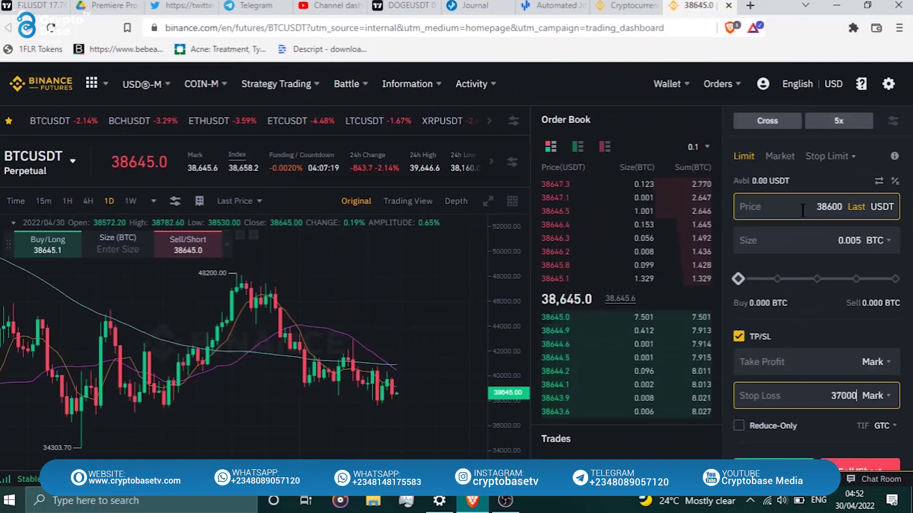
{"action": "scroll", "coordinate": [846, 192], "scroll_direction": "down", "scroll_amount": 3}
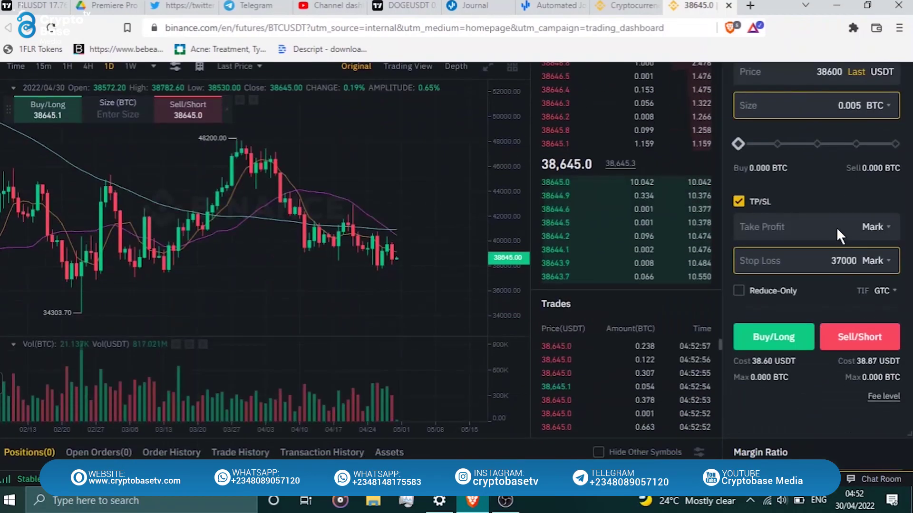
- Change the limit order's price to 41000 USDT, leaving the order size as it is
{"action": "scroll", "coordinate": [837, 227], "scroll_direction": "up", "scroll_amount": 3}
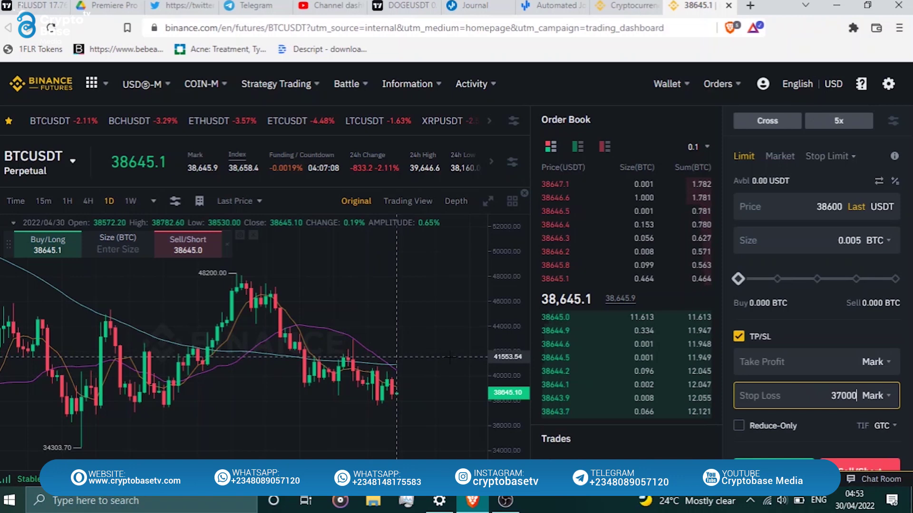
{"action": "left_click", "coordinate": [827, 207]}
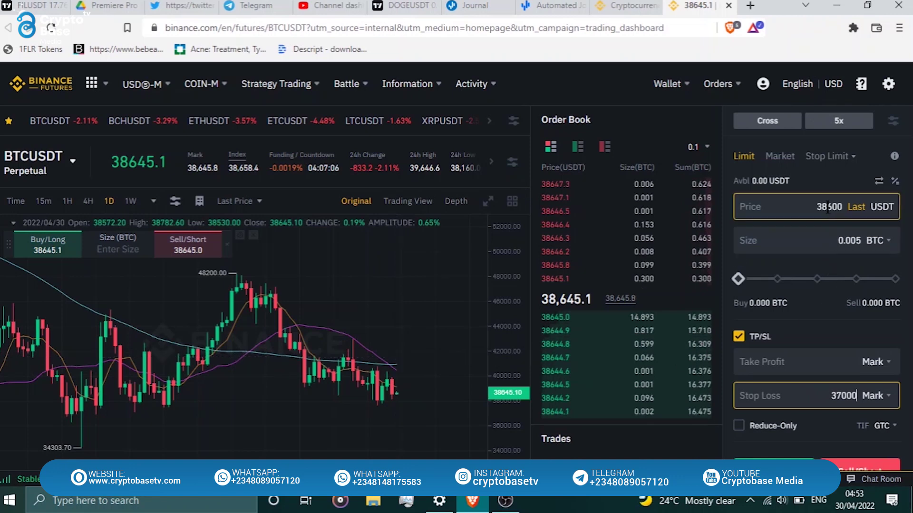
{"action": "double_click", "coordinate": [827, 208]}
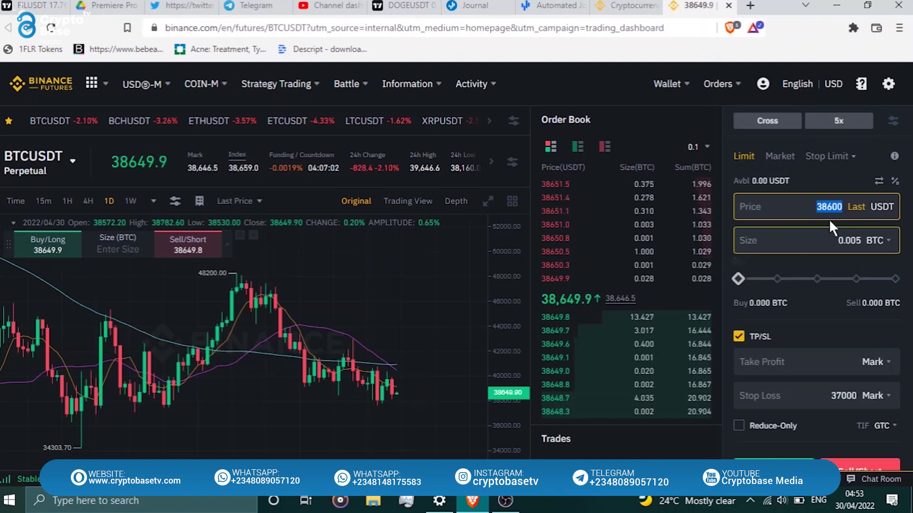
{"action": "type", "text": "4"}
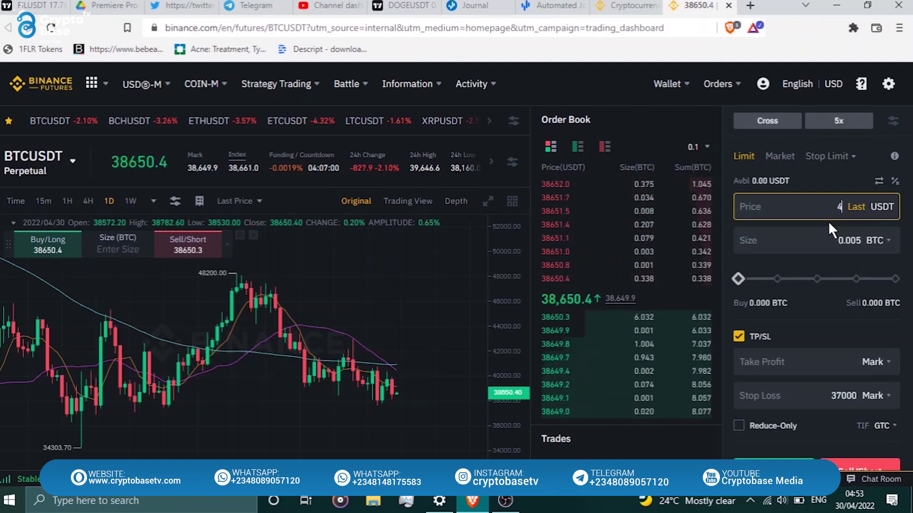
{"action": "type", "text": "1000"}
{"action": "left_click", "coordinate": [850, 243]}
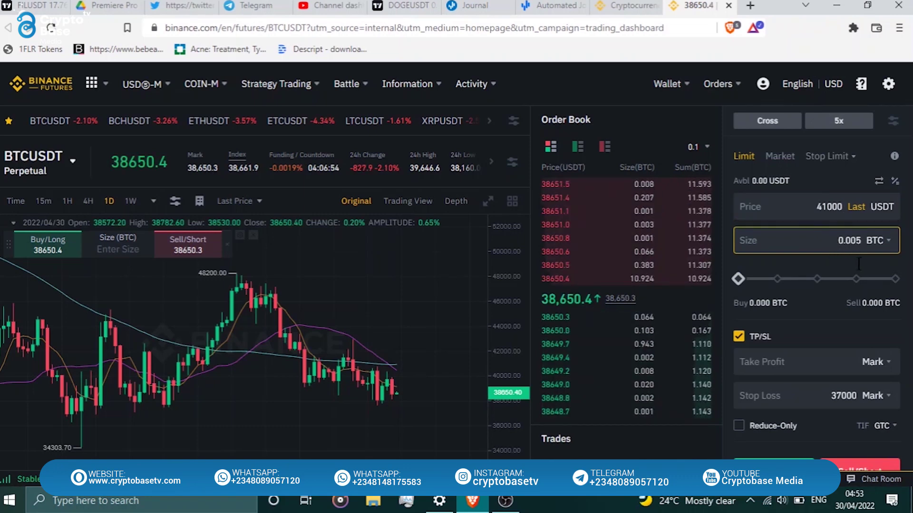
- Set the limit order's Take Profit to 38650
{"action": "scroll", "coordinate": [863, 297], "scroll_direction": "down", "scroll_amount": 3}
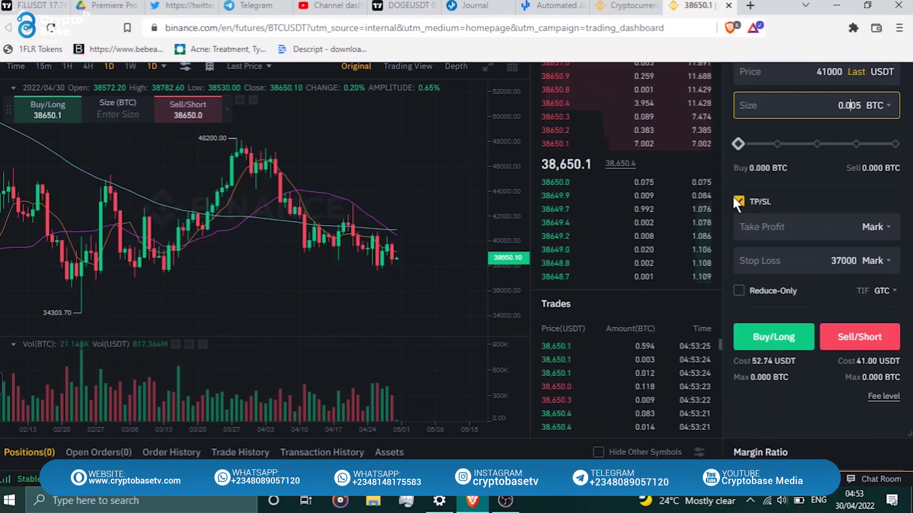
{"action": "left_click", "coordinate": [802, 224]}
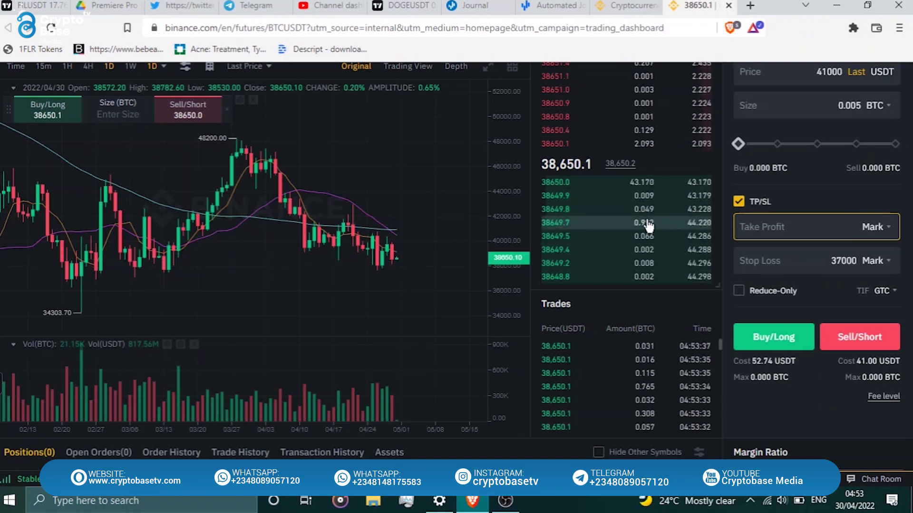
{"action": "type", "text": "8"}
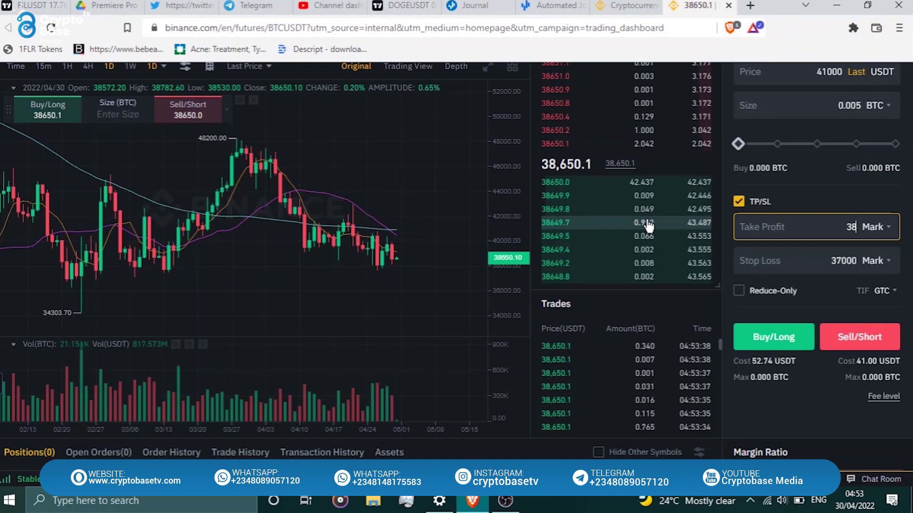
{"action": "type", "text": "650"}
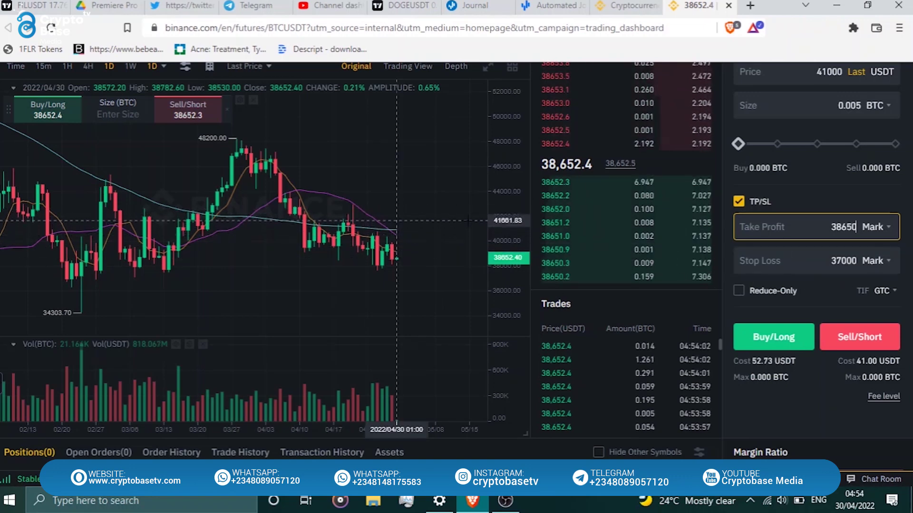
- Replace the limit order's Stop Loss value with 41000
{"action": "left_click", "coordinate": [800, 270]}
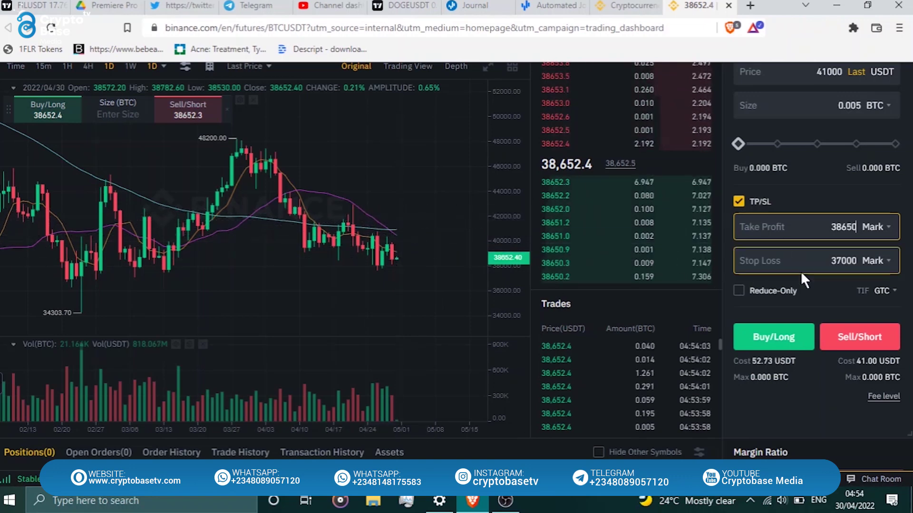
{"action": "double_click", "coordinate": [855, 262]}
{"action": "type", "text": "41000"}
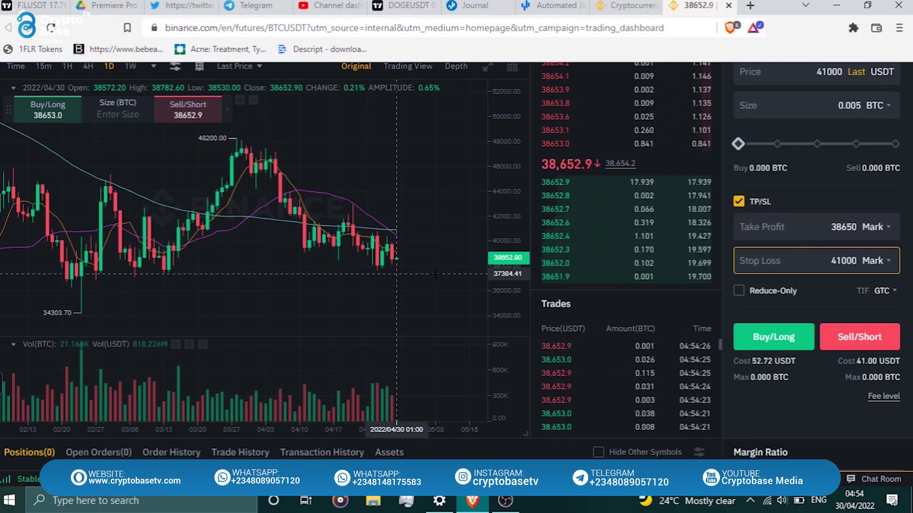
- Try leverage values of 1x and 2x in the Adjust Leverage dialog, and close it without confirming
{"action": "scroll", "coordinate": [858, 169], "scroll_direction": "up", "scroll_amount": 1}
{"action": "scroll", "coordinate": [857, 163], "scroll_direction": "up", "scroll_amount": 3}
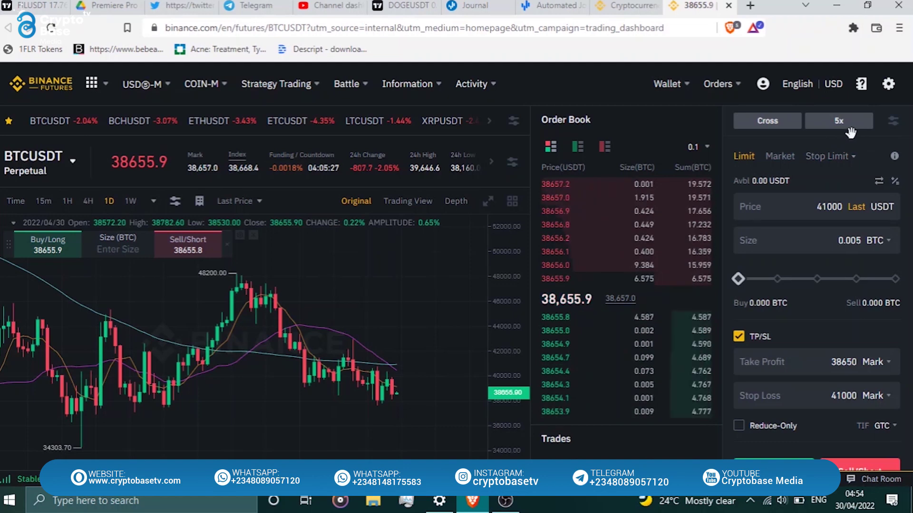
{"action": "left_click", "coordinate": [853, 126]}
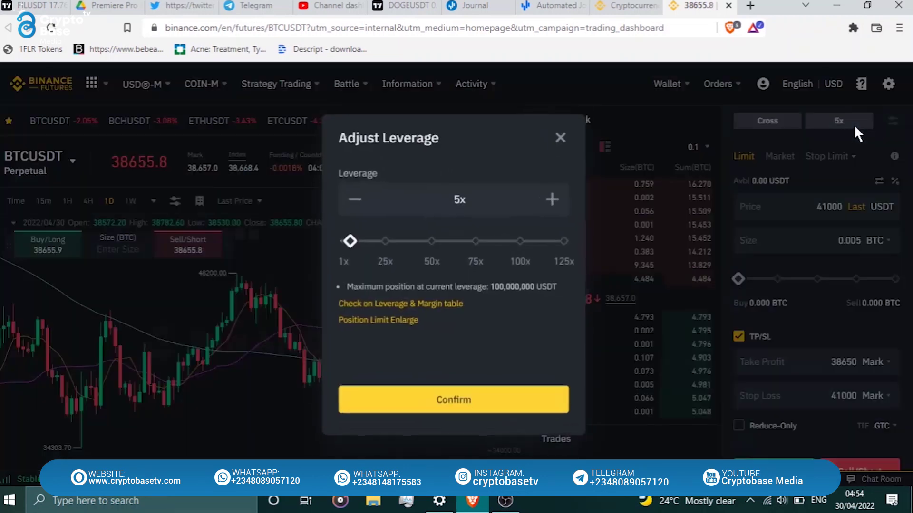
{"action": "left_click_drag", "start_coordinate": [348, 241], "coordinate": [340, 242]}
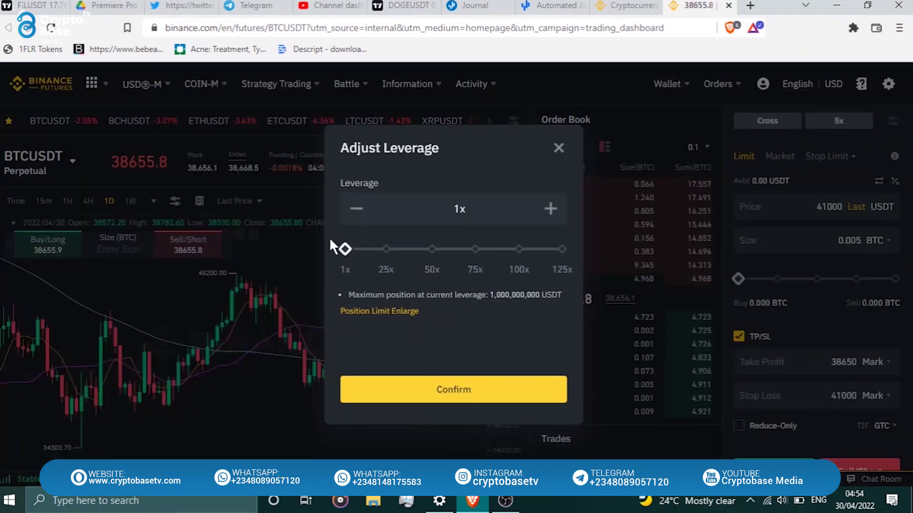
{"action": "left_click", "coordinate": [551, 209]}
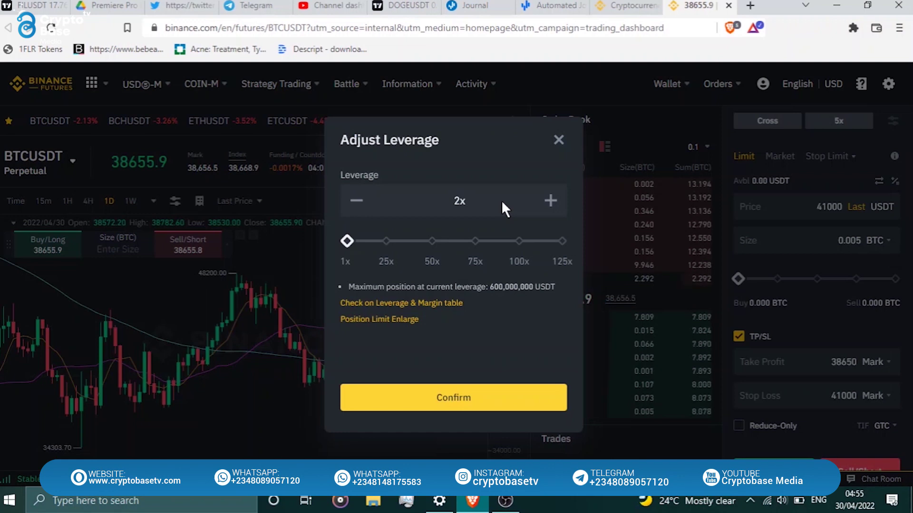
{"action": "left_click", "coordinate": [559, 140]}
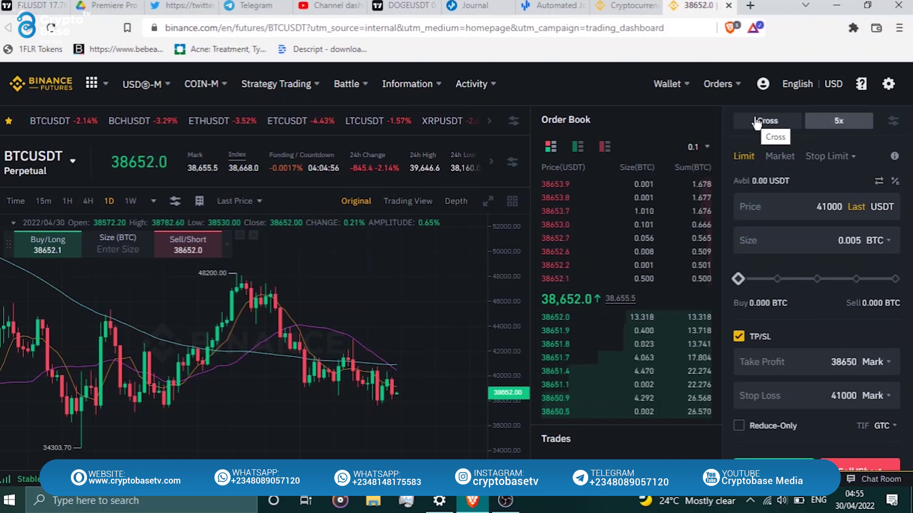
{"action": "scroll", "coordinate": [403, 302], "scroll_direction": "down", "scroll_amount": 1}
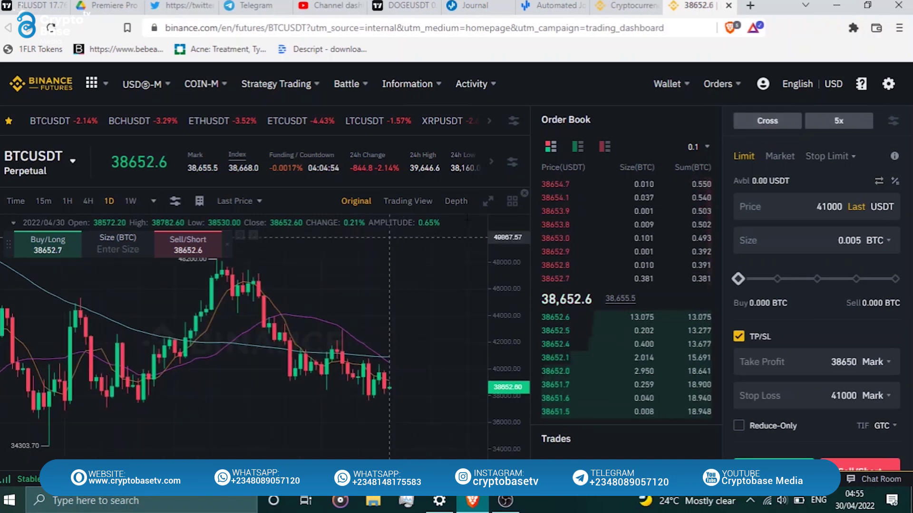
{"action": "scroll", "coordinate": [505, 230], "scroll_direction": "down", "scroll_amount": 3}
{"action": "scroll", "coordinate": [552, 266], "scroll_direction": "down", "scroll_amount": 3}
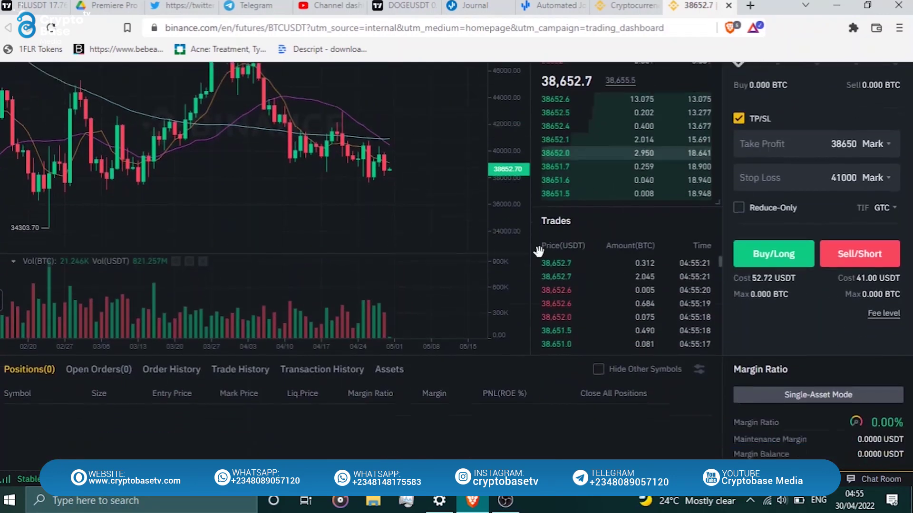
{"action": "scroll", "coordinate": [538, 294], "scroll_direction": "up", "scroll_amount": 4}
{"action": "scroll", "coordinate": [534, 297], "scroll_direction": "down", "scroll_amount": 2}
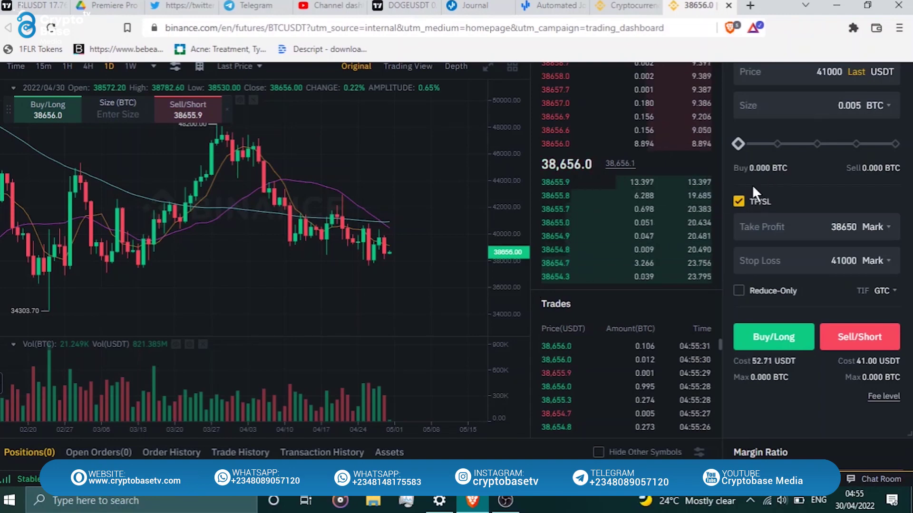
{"action": "scroll", "coordinate": [755, 179], "scroll_direction": "up", "scroll_amount": 2}
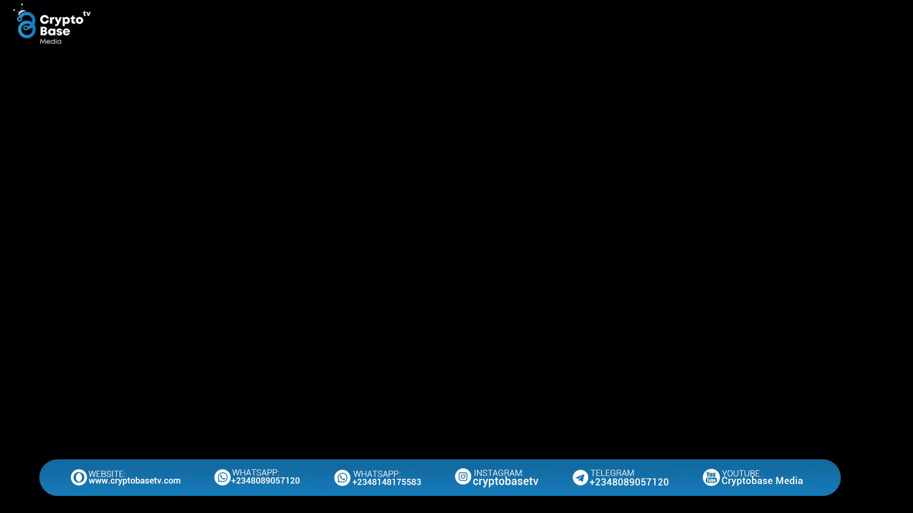